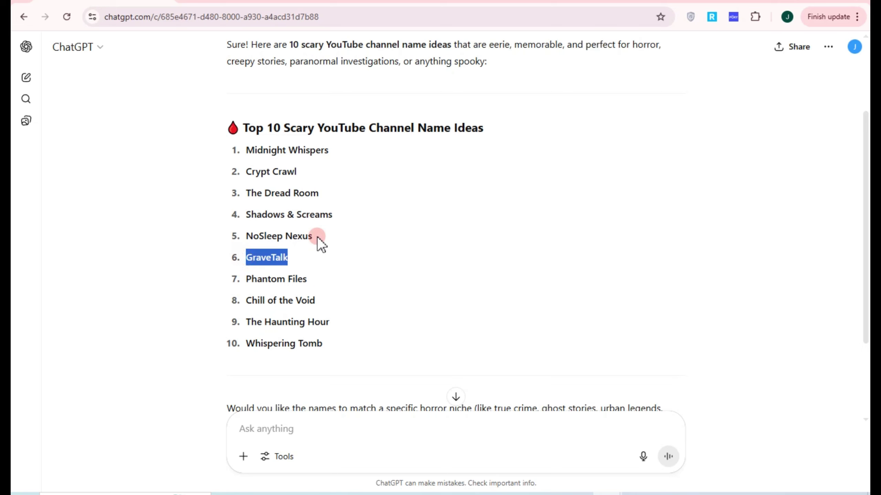
# Copy the channel name idea "Shadows & Screams" from the list of ten scary YouTube channel names
pyautogui.click(280, 238)
pyautogui.moveTo(244, 218); pyautogui.dragTo(365, 216)
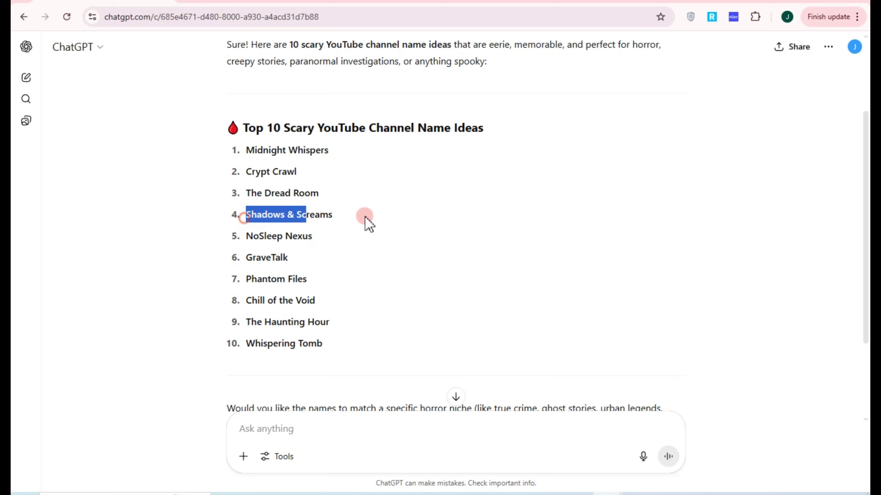
pyautogui.rightClick(294, 217)
pyautogui.click(318, 227)
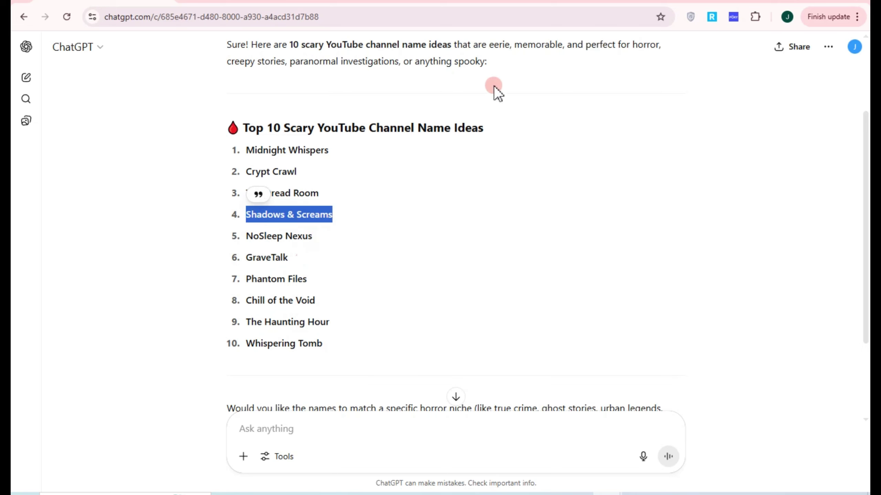
# Switch to YouTube Studio, open the channel customization page and replace the channel name with "Shadows & Screams"
pyautogui.click(458, 3)
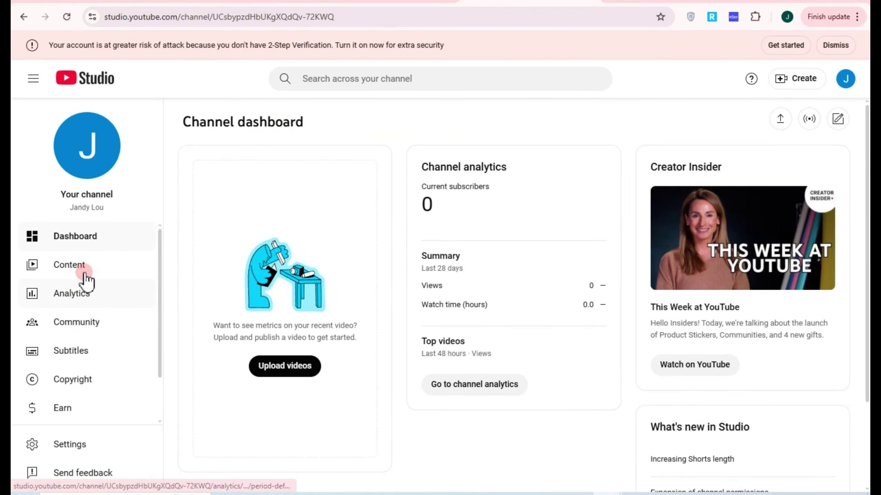
pyautogui.scroll(-2, 87, 375)
pyautogui.click(91, 384)
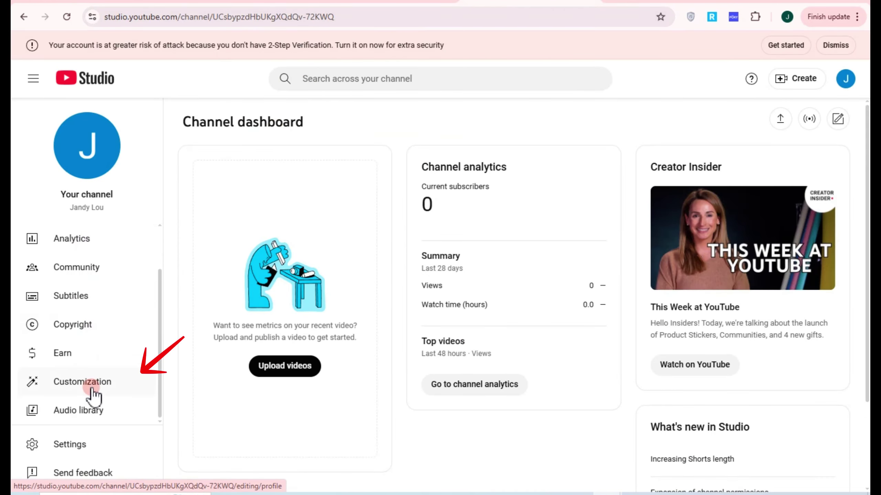
pyautogui.moveTo(261, 236); pyautogui.dragTo(138, 230)
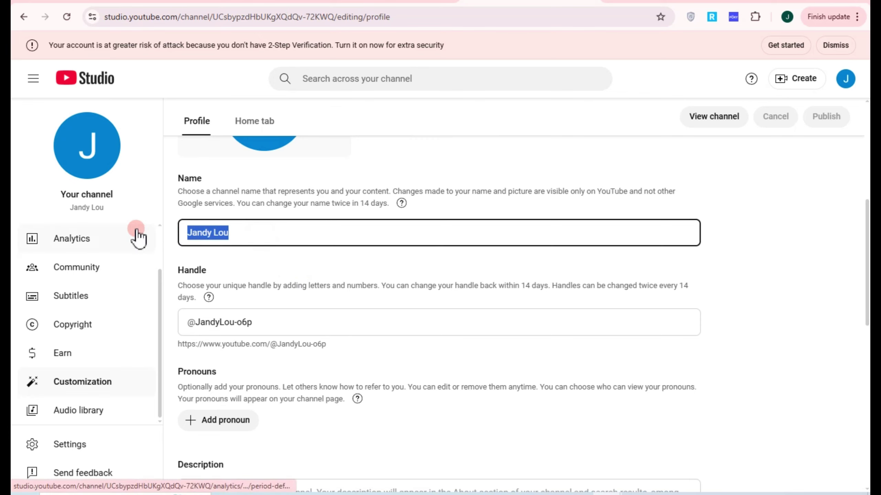
pyautogui.hotkey('ctrl', 'v')
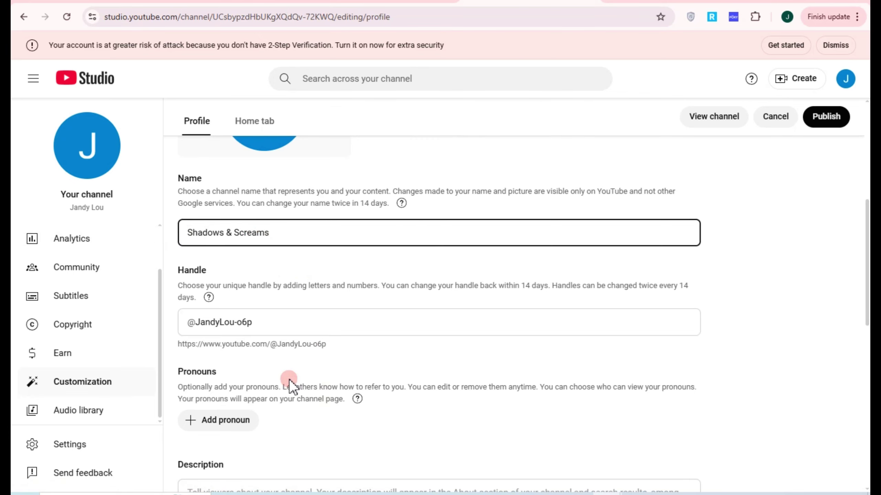
# Return to ChatGPT and submit the prompt "Shadows & Screams SAMPLE YOUTUBE DESCRIPTION"
pyautogui.scroll(-5, 281, 371)
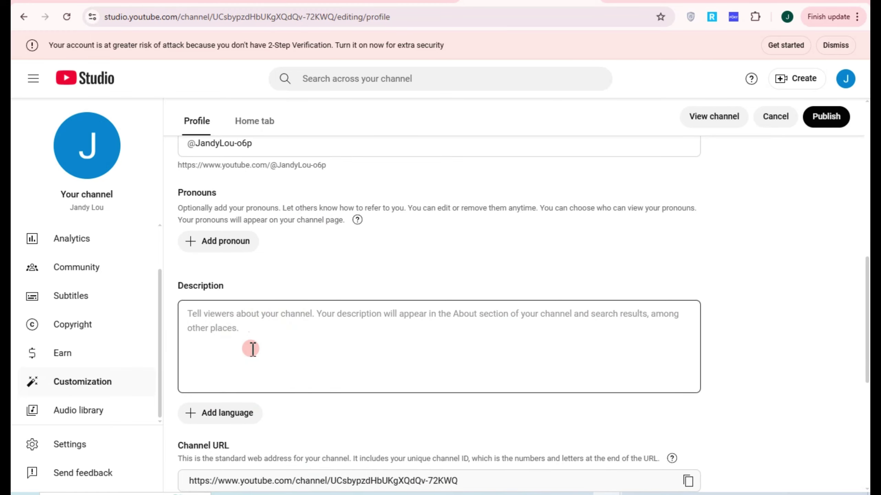
pyautogui.scroll(2, 252, 348)
pyautogui.hotkey('ctrl', 'tab')
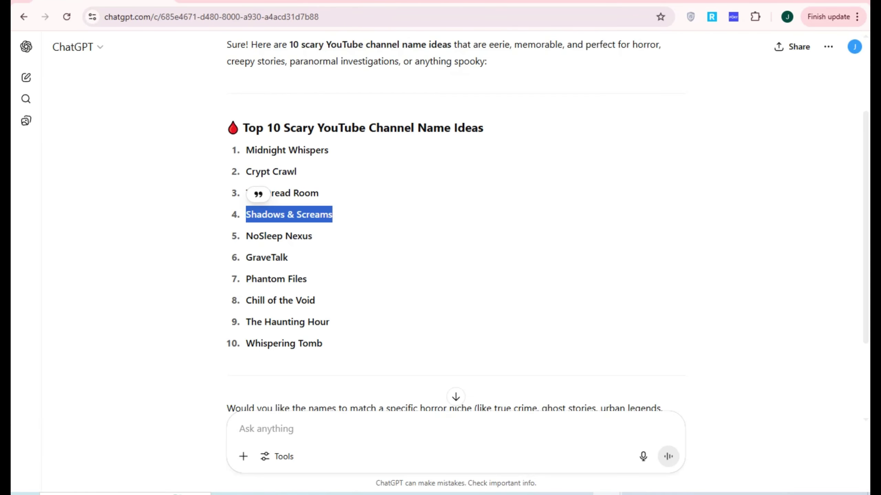
pyautogui.click(323, 431)
pyautogui.hotkey('ctrl', 'v')
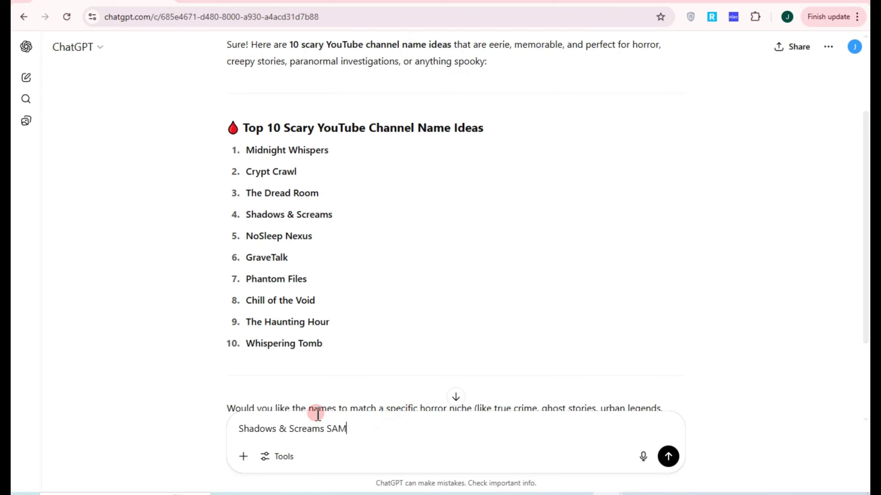
pyautogui.write('SAMPLE YOUTUBE DESCRIPTION')
pyautogui.press('Return')
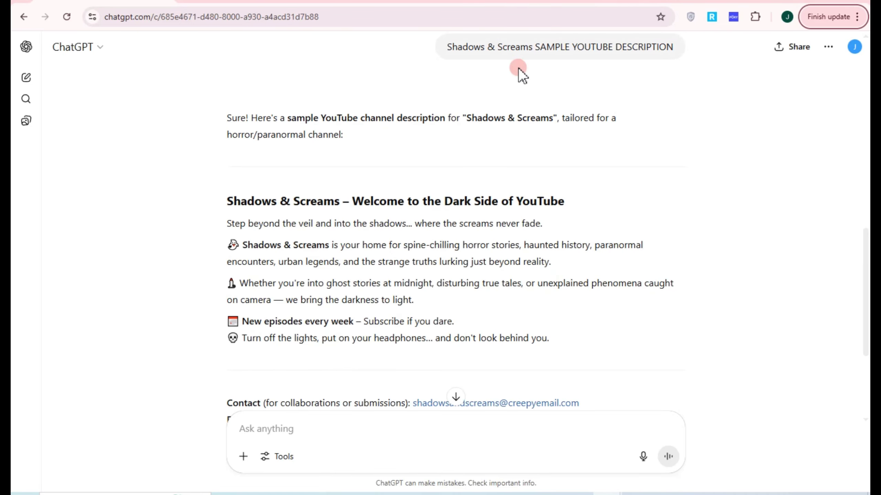
# Copy the generated description from "Step beyond the veil" to "don't look behind you." and paste it as the channel description in YouTube Studio
pyautogui.moveTo(225, 230); pyautogui.dragTo(584, 338)
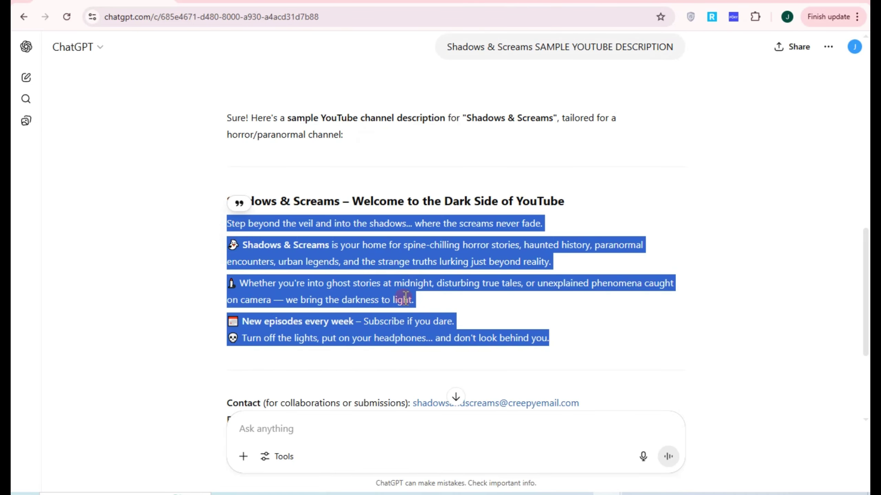
pyautogui.rightClick(385, 281)
pyautogui.click(399, 292)
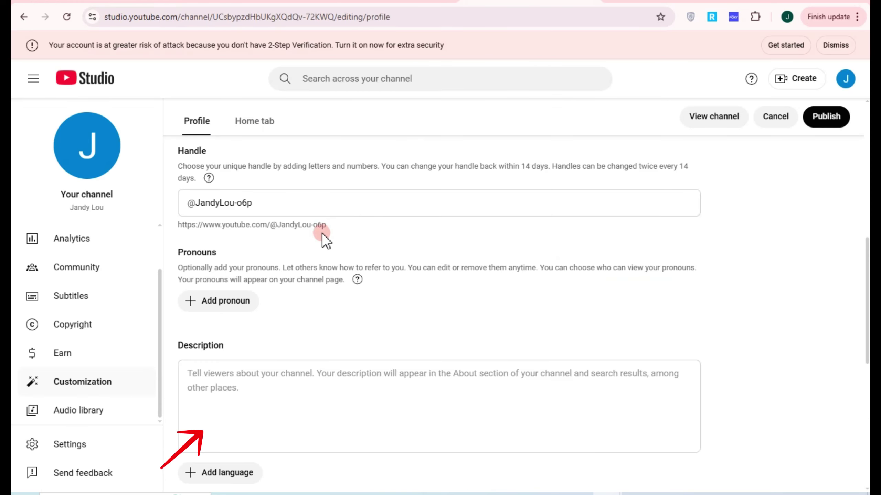
pyautogui.click(284, 385)
pyautogui.hotkey('ctrl', 'v')
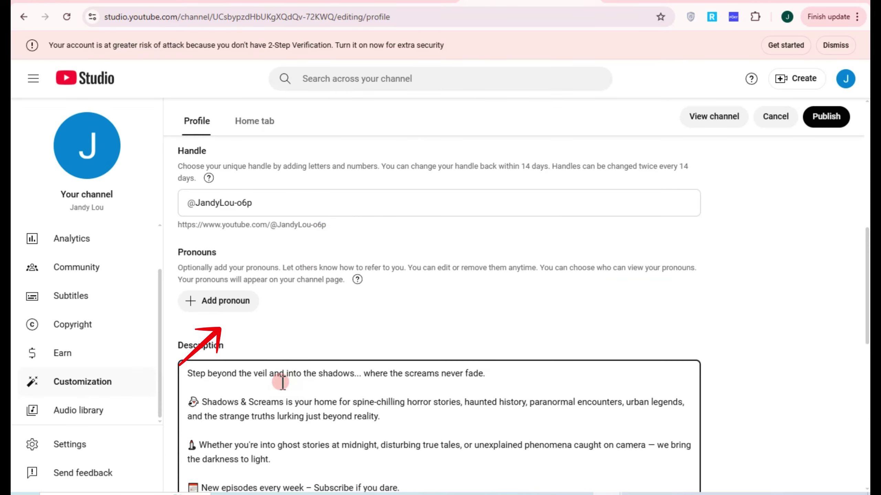
# Check the filled-in channel profile and try to publish the new name and description
pyautogui.scroll(-6, 373, 399)
pyautogui.scroll(-3, 373, 399)
pyautogui.scroll(10, 373, 399)
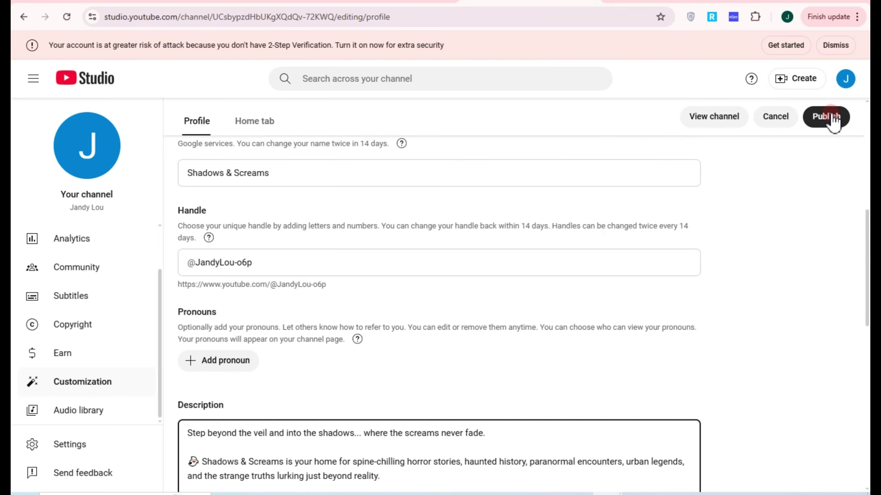
pyautogui.click(834, 122)
pyautogui.scroll(10, 535, 248)
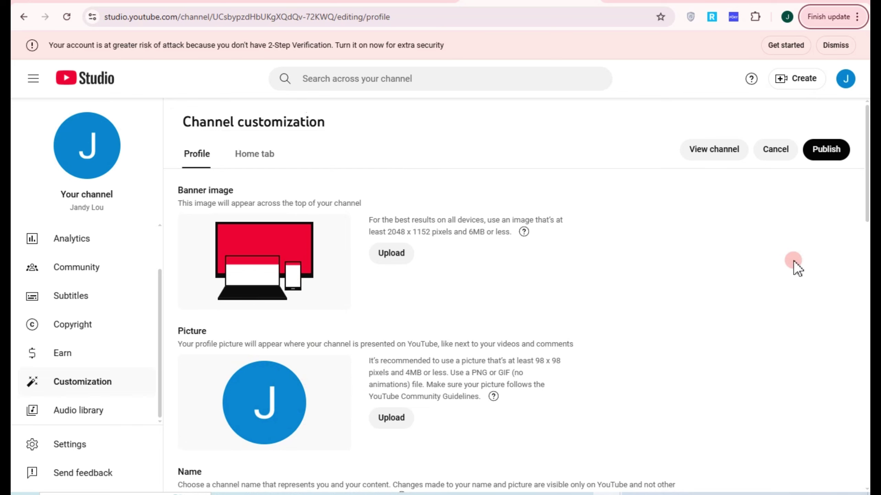
# Switch to the Google results for Leonardo AI, open the Leonardo.Ai site and launch its image creation tool
pyautogui.hotkey('ctrl', 'shift', 'Tab')
pyautogui.hotkey('ctrl', 'shift', 'Tab')
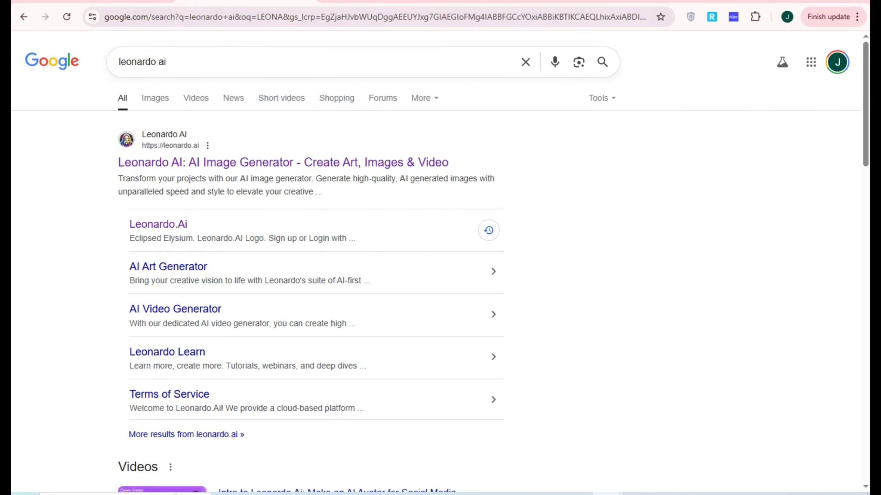
pyautogui.click(176, 162)
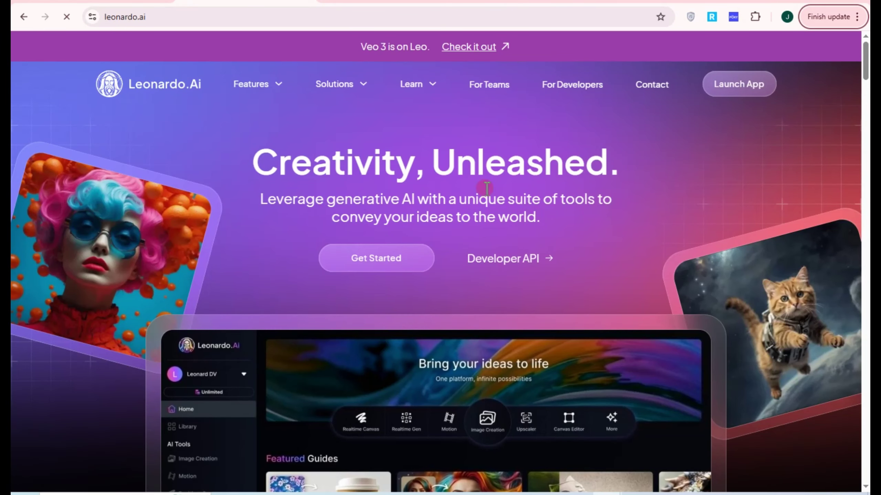
pyautogui.click(378, 265)
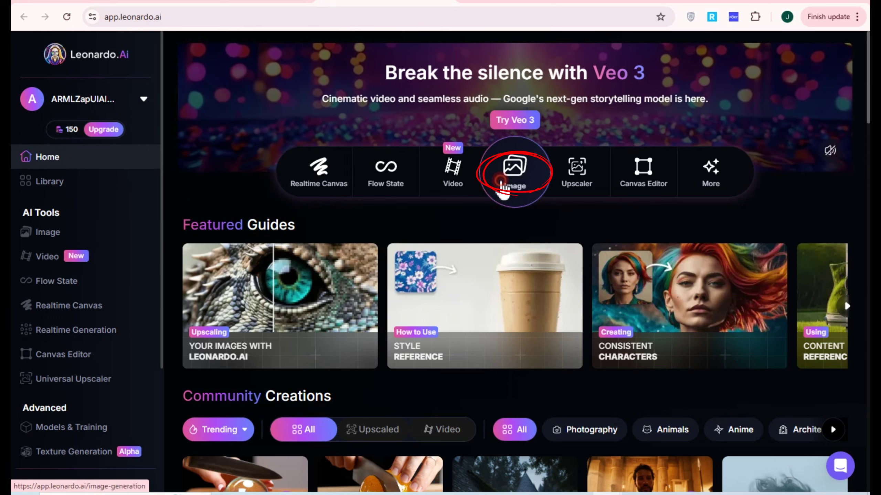
pyautogui.click(499, 191)
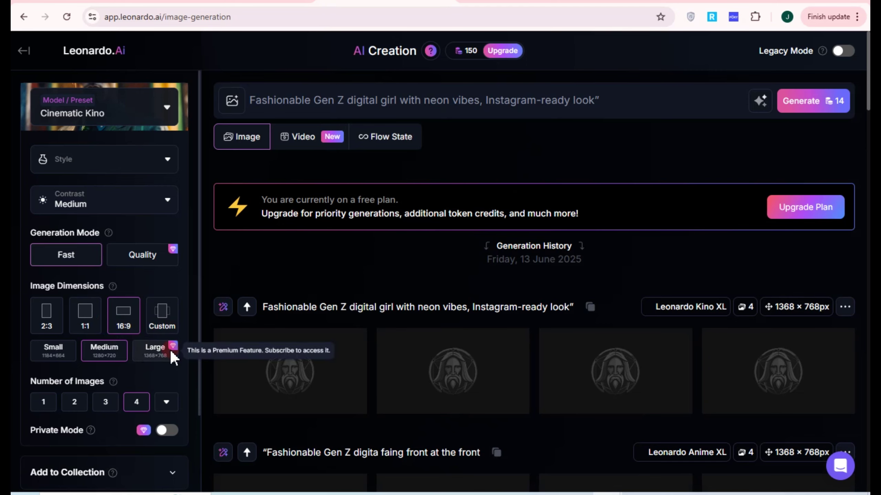
# Look over the generation settings, replace the image prompt with "YOUTUBE SCARY LOGO" and generate the images
pyautogui.scroll(-5, 156, 361)
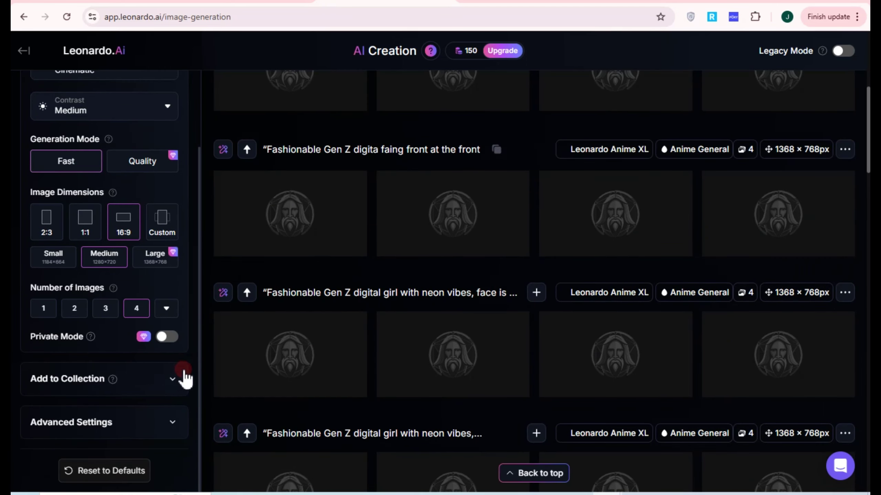
pyautogui.scroll(-3, 153, 375)
pyautogui.scroll(10, 142, 333)
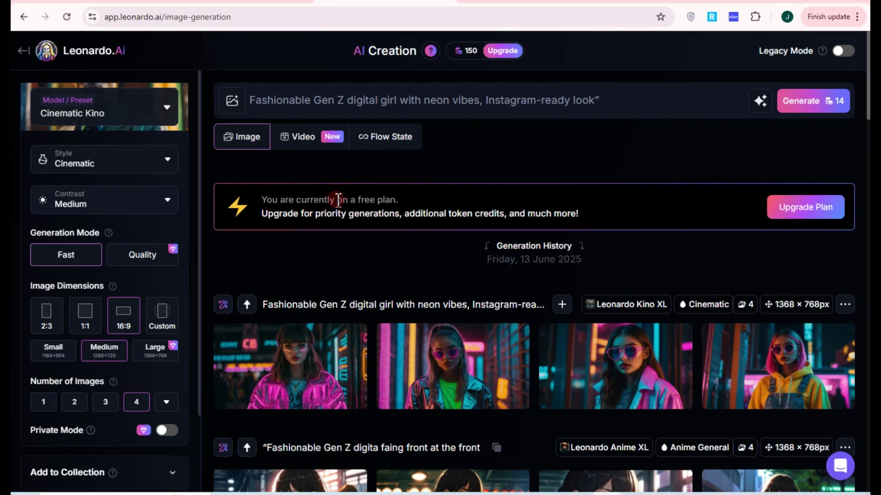
pyautogui.click(318, 100)
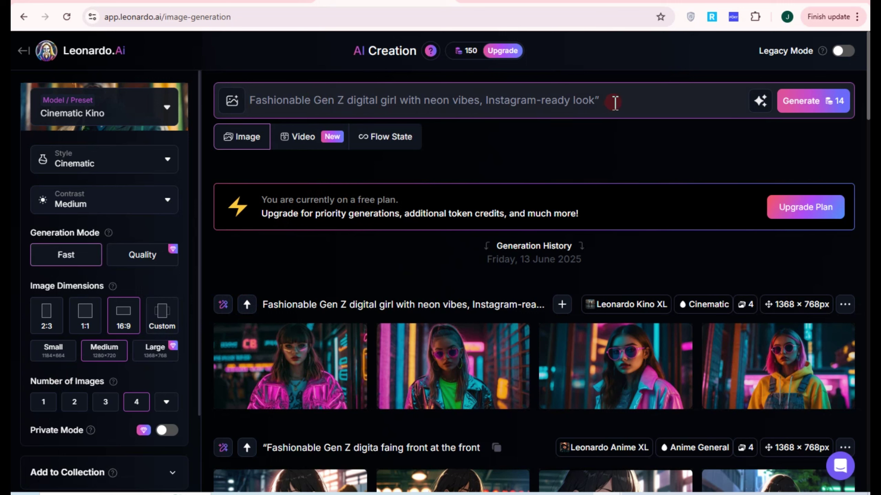
pyautogui.moveTo(615, 102); pyautogui.dragTo(100, 87)
pyautogui.press('BackSpace')
pyautogui.write('YOUTUBE SCARY LOGO')
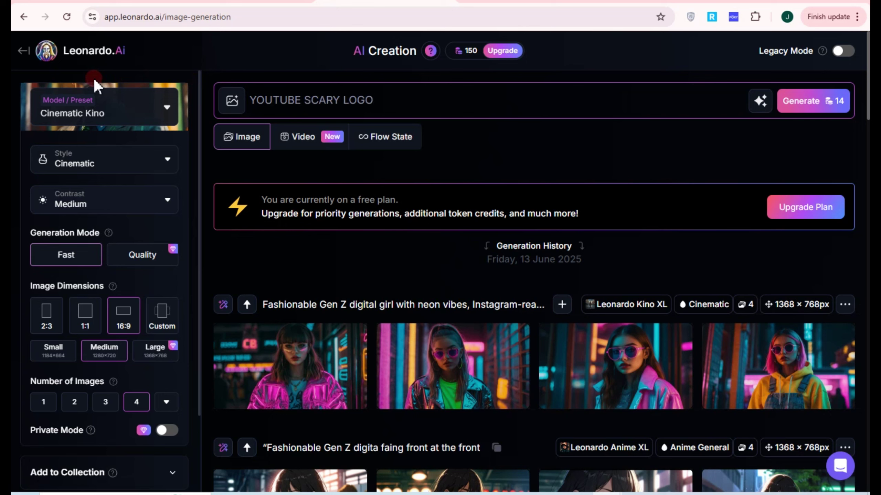
pyautogui.click(821, 101)
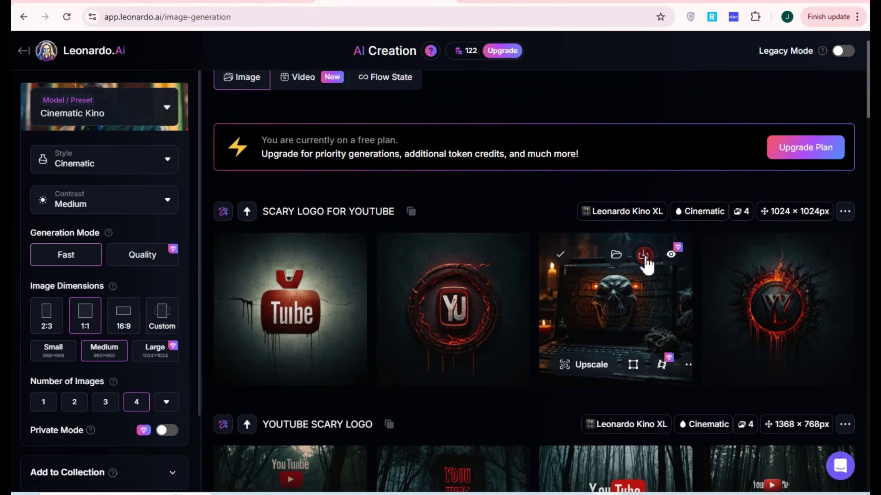
# Download the skull-on-laptop image from the "SCARY LOGO FOR YOUTUBE" results and set it as the channel's profile picture in YouTube Studio
pyautogui.click(643, 256)
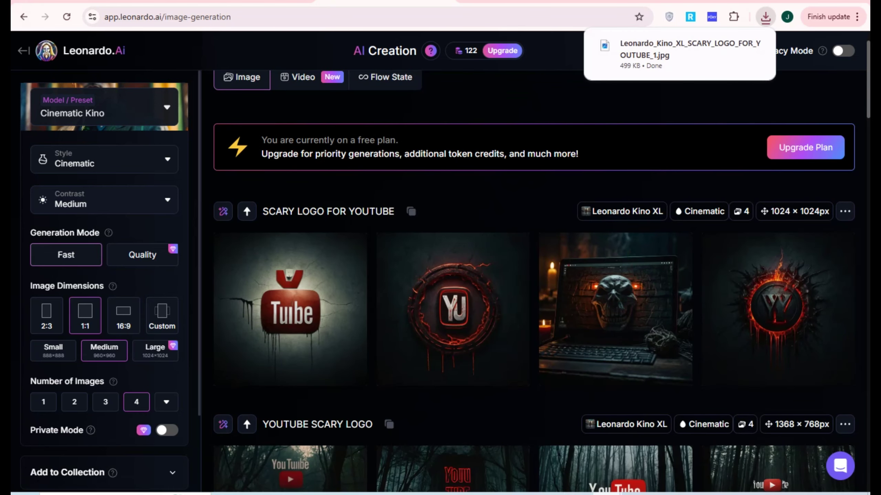
pyautogui.click(382, 238)
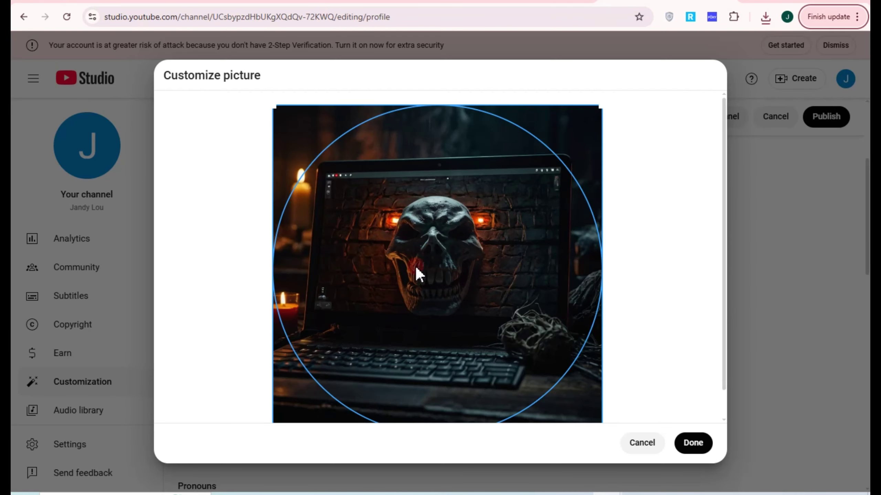
pyautogui.click(434, 310)
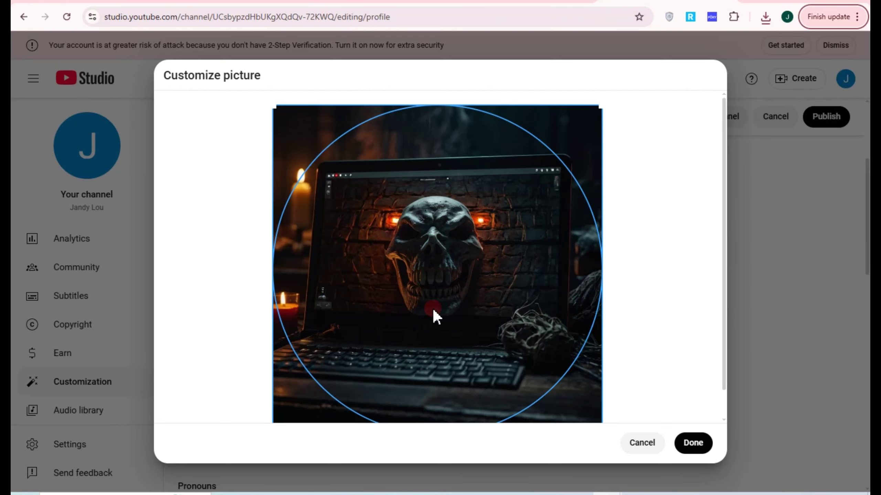
pyautogui.click(691, 443)
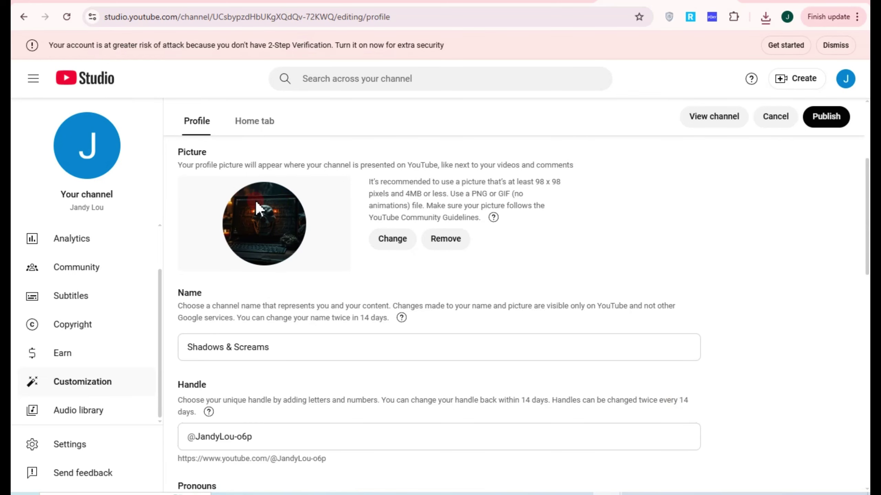
# Return to Leonardo.Ai, extend the prompt to "SCARY LOGO FOR YOUTUBE BANNER" and generate the images
pyautogui.scroll(5, 318, 285)
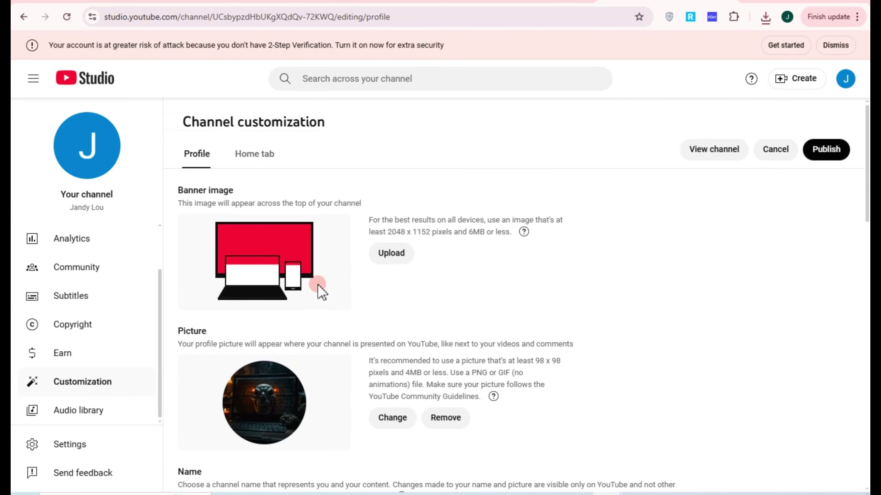
pyautogui.click(387, 3)
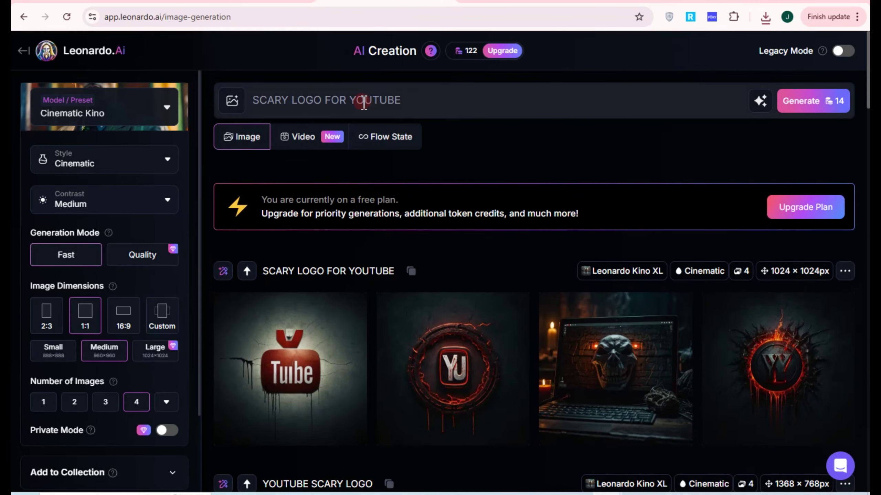
pyautogui.click(413, 102)
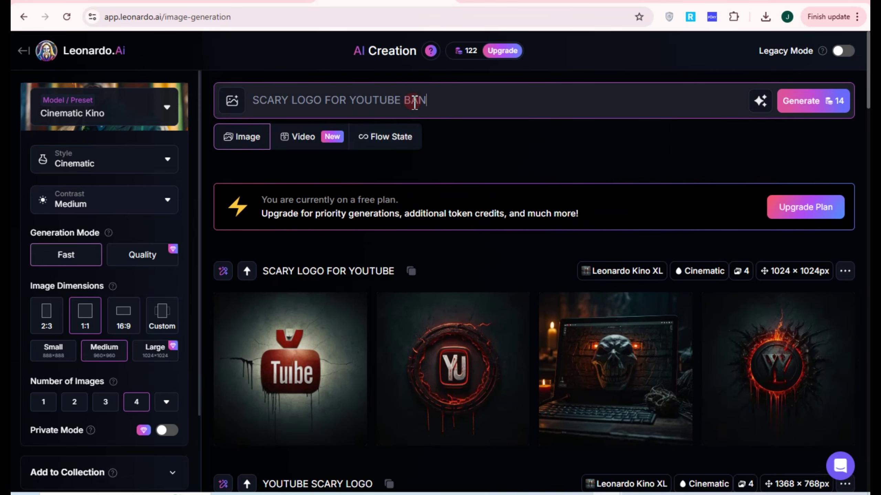
pyautogui.click(811, 102)
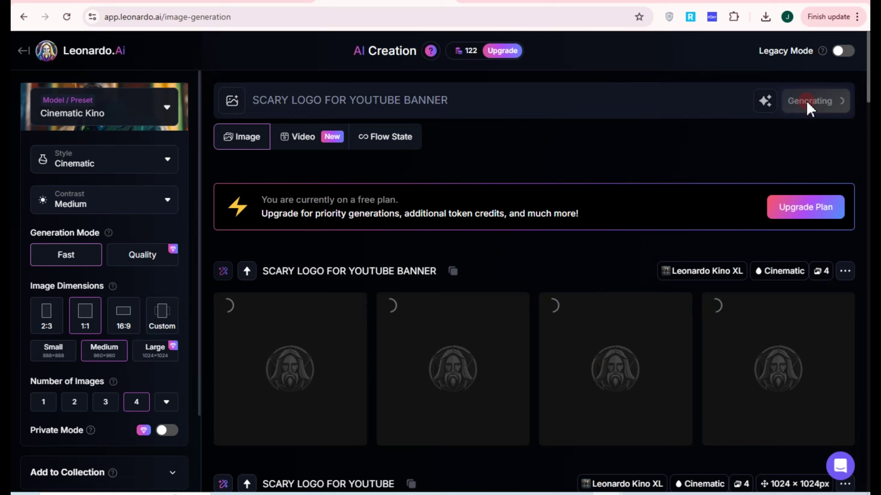
# Open the Canva website in a new browser tab
pyautogui.click(757, 4)
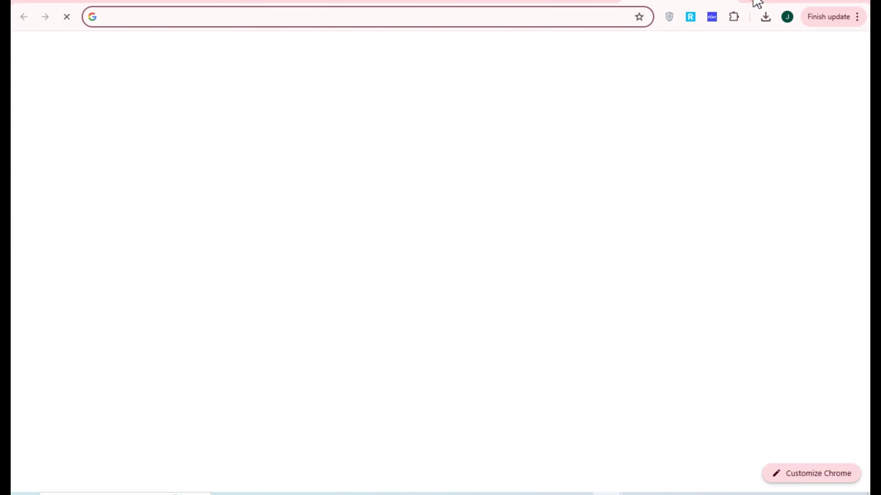
pyautogui.write('CC')
pyautogui.press('BackSpace')
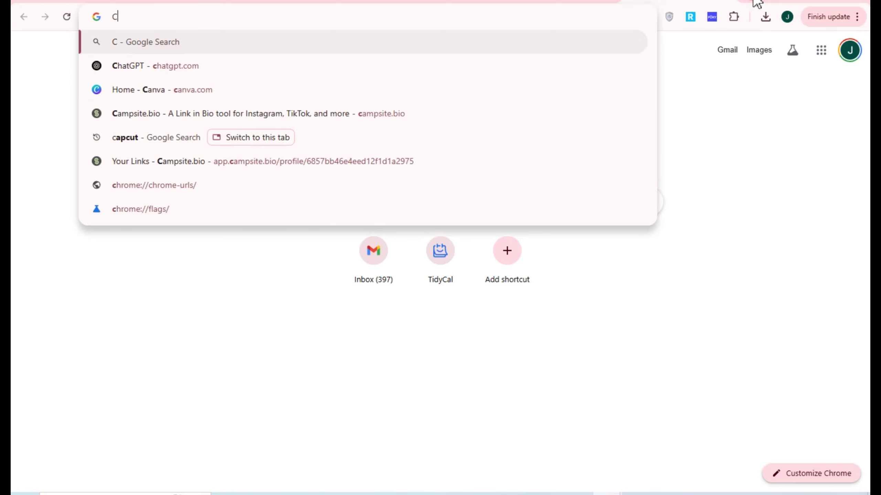
pyautogui.write('AN')
pyautogui.press('Return')
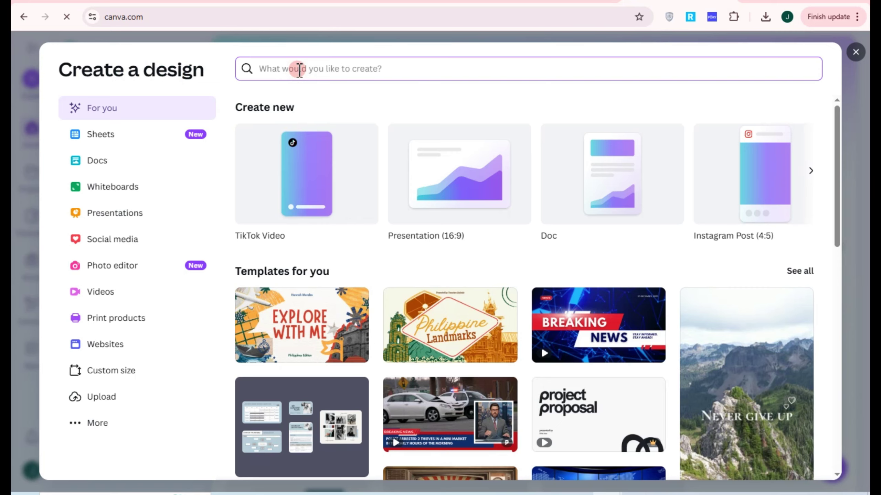
# Search Canva's design types for "youtube banner" and create a blank 2560 × 1440 px YouTube Banner design
pyautogui.write('youtube ba')
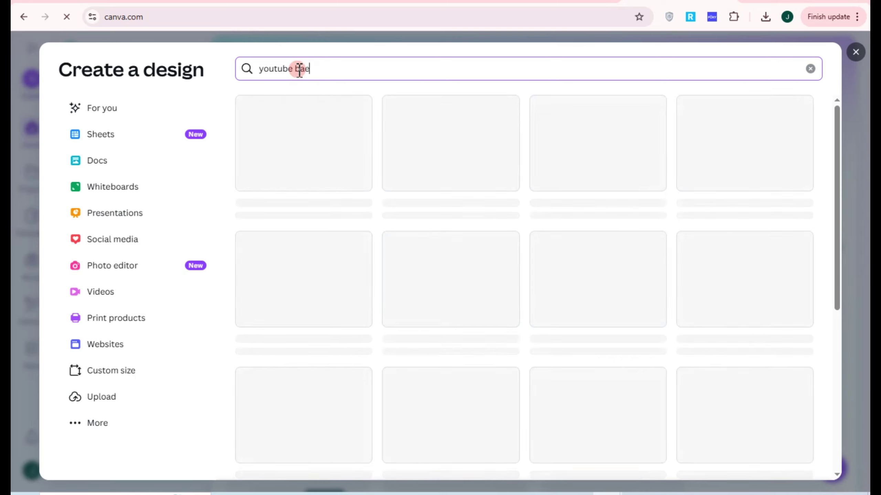
pyautogui.write('nne')
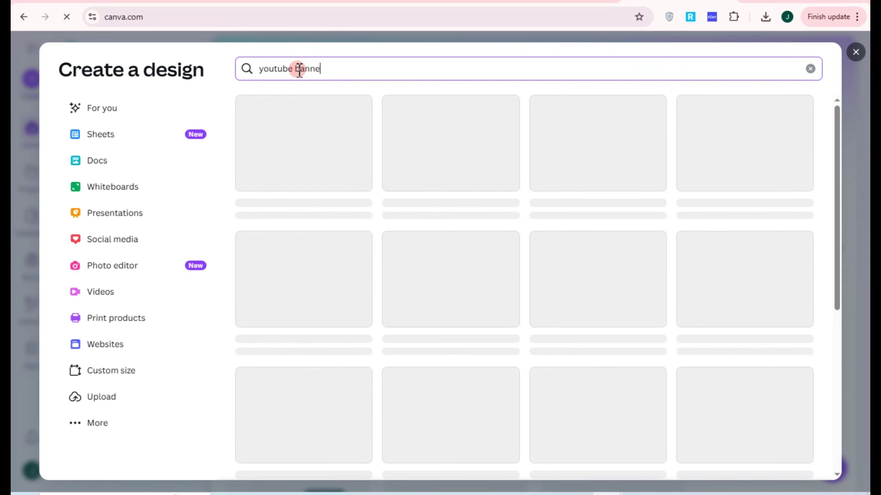
pyautogui.write('r')
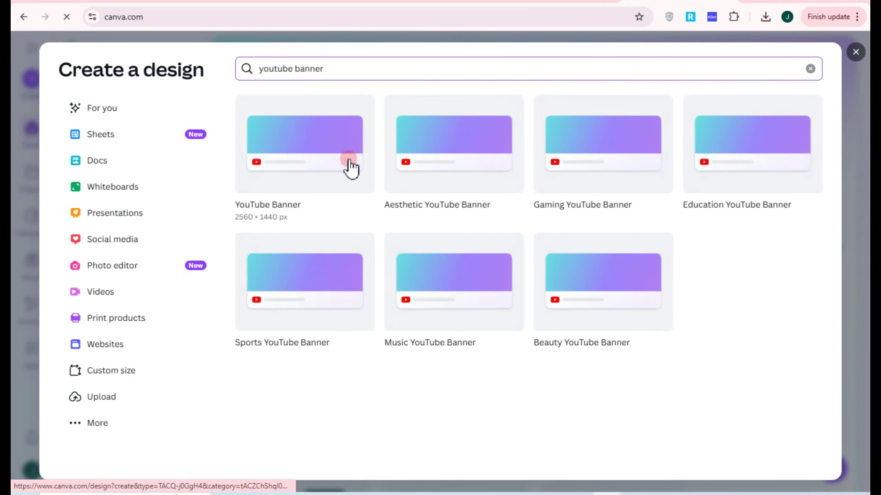
pyautogui.click(330, 160)
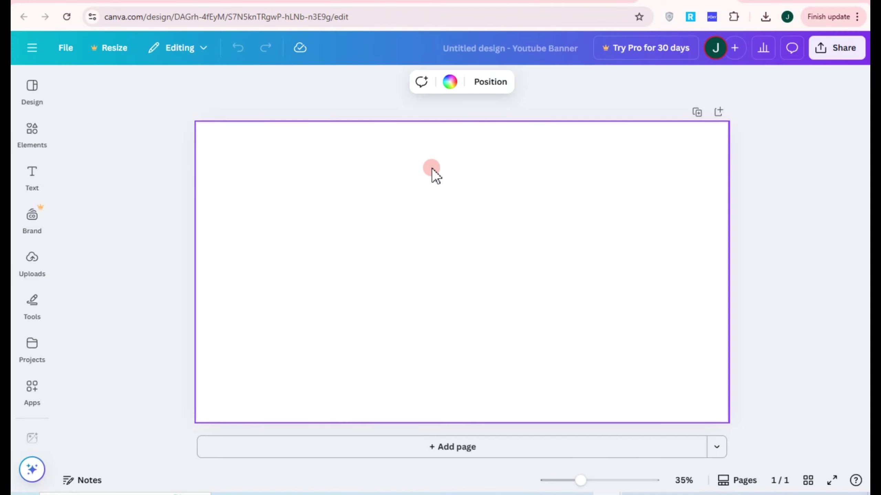
# Switch to Leonardo.Ai, reveal the four hidden "SCARY LOGO FOR YOUTUBE BANNER" images and download the one with red letters on a stone block
pyautogui.hotkey('ctrl', 'Tab')
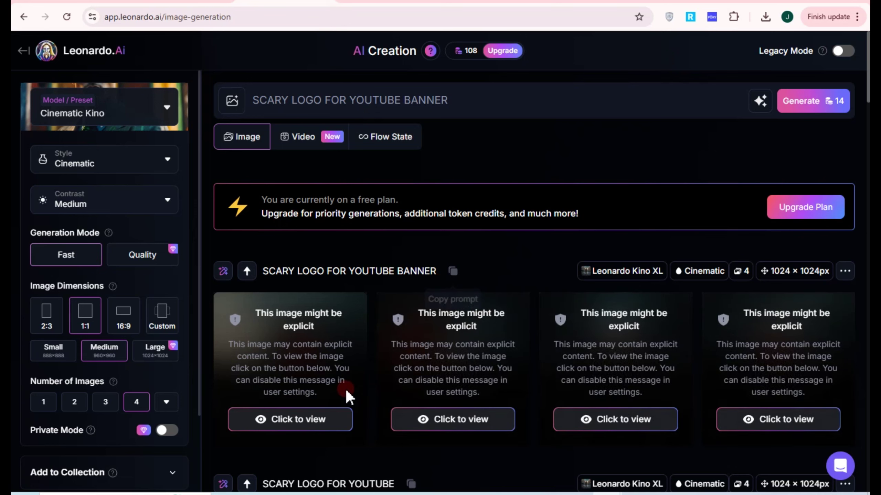
pyautogui.click(347, 419)
pyautogui.click(488, 421)
pyautogui.click(592, 422)
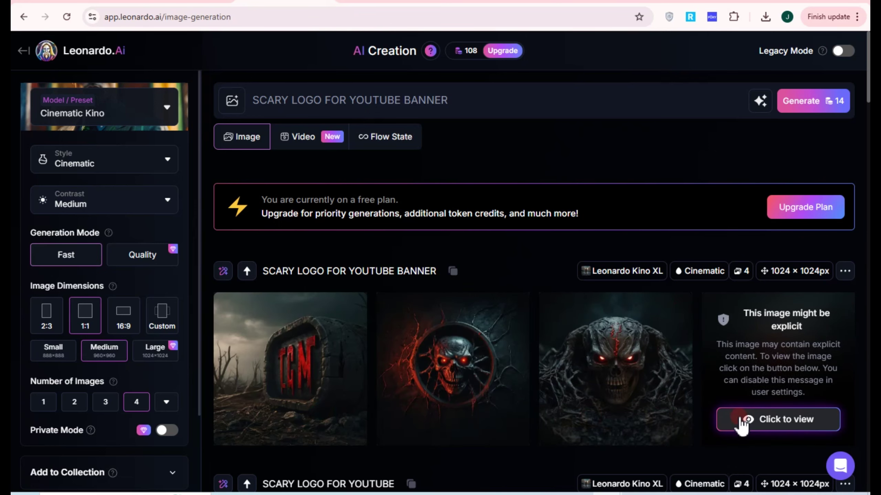
pyautogui.click(740, 419)
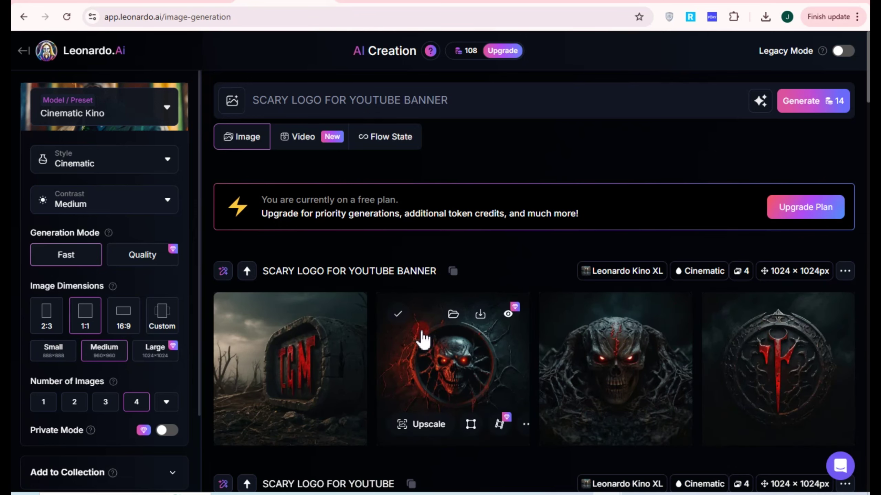
pyautogui.scroll(-2, 423, 338)
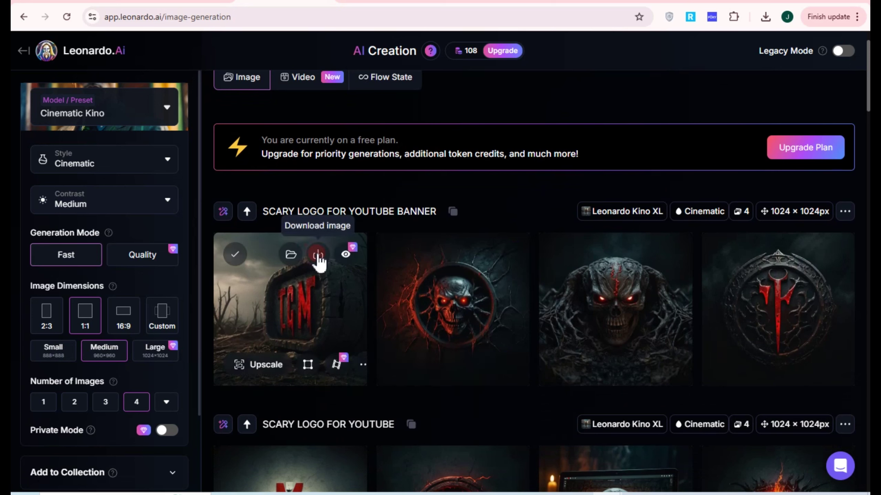
pyautogui.click(317, 256)
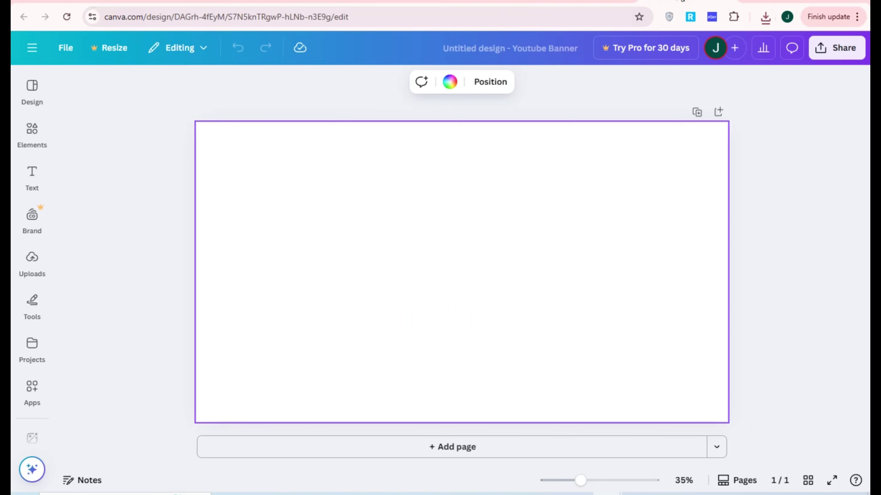
# Return to Canva, fill the banner page with the uploaded red-lettered stone image and download the design as a PNG
pyautogui.click(34, 266)
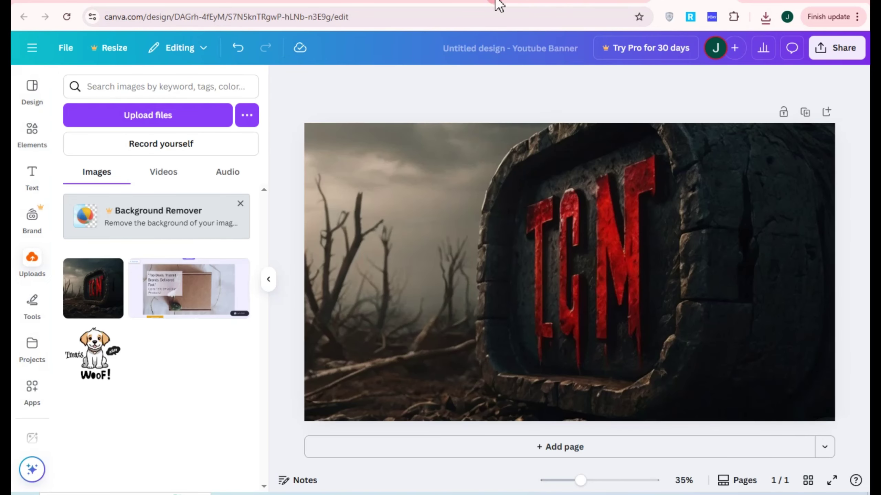
pyautogui.click(837, 50)
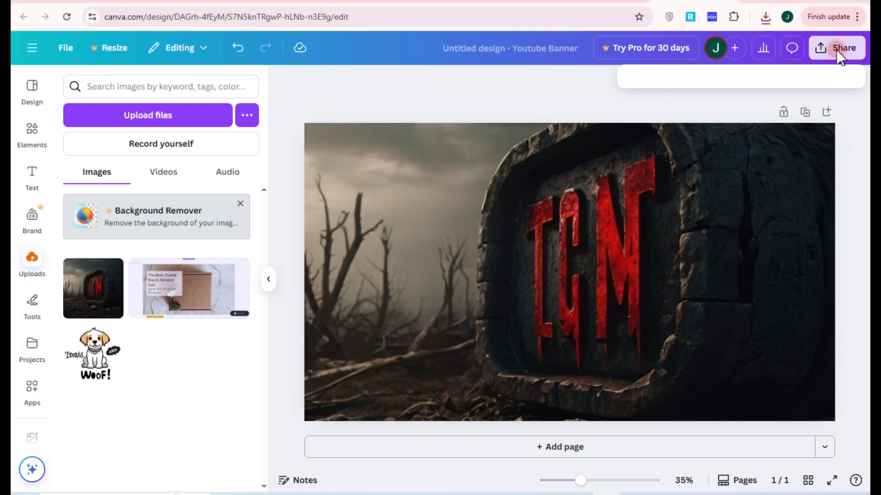
pyautogui.click(652, 295)
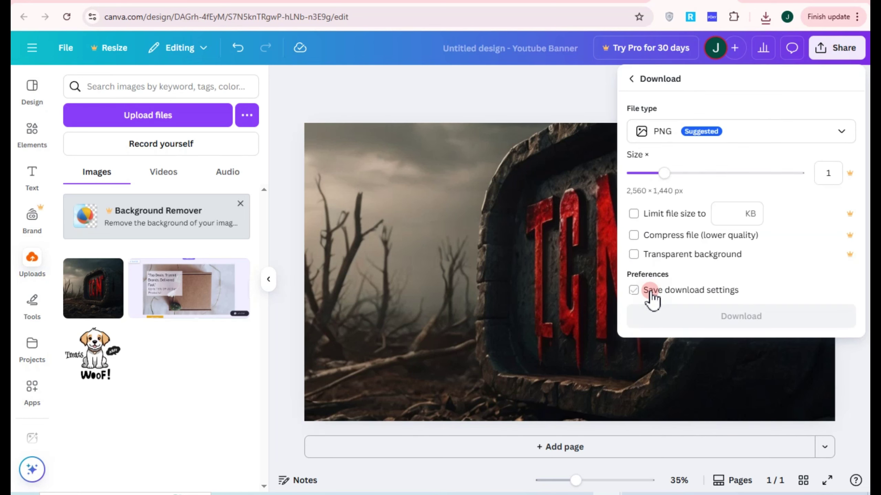
pyautogui.click(723, 317)
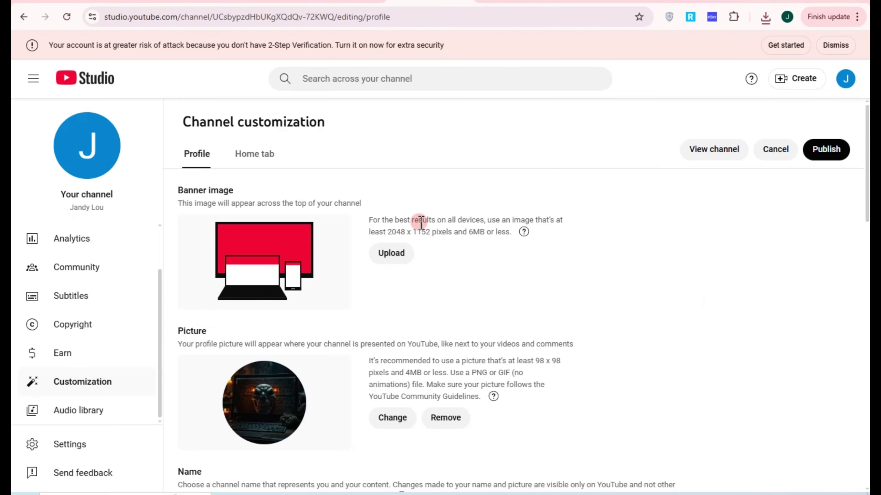
# Upload the downloaded banner as the channel's banner image in YouTube Studio, accept its crop and publish the channel changes
pyautogui.click(391, 255)
pyautogui.click(451, 270)
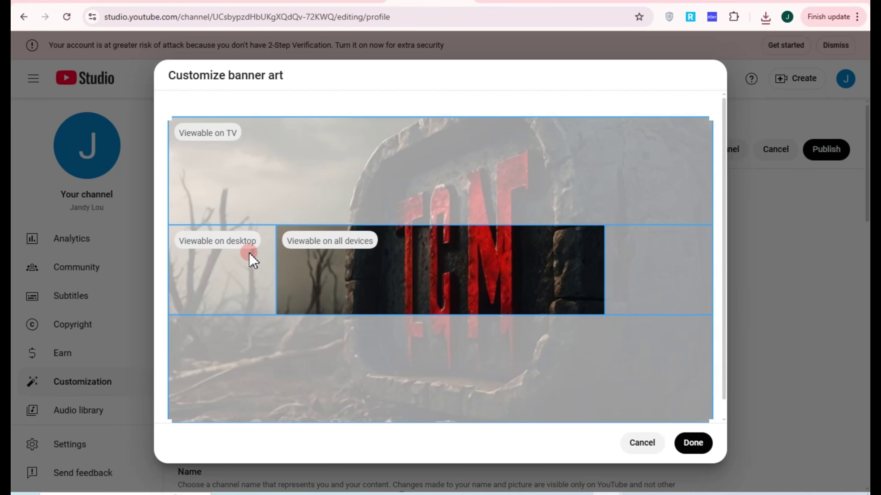
pyautogui.click(211, 134)
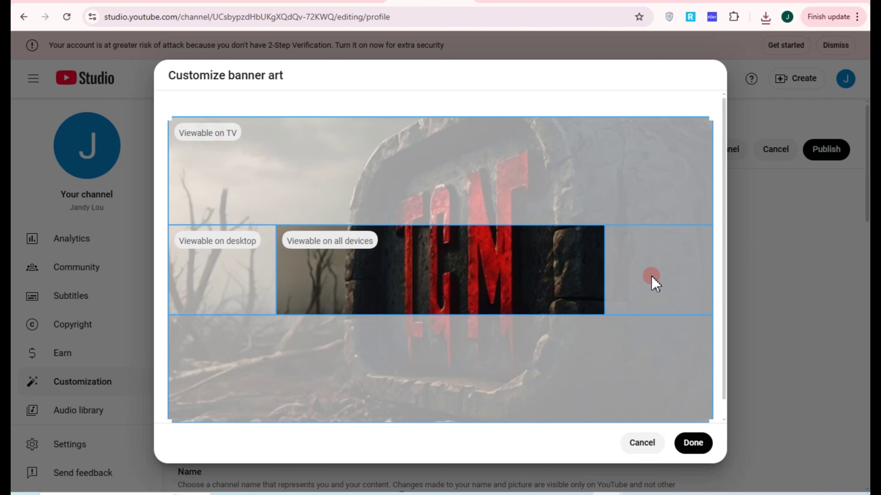
pyautogui.click(693, 445)
pyautogui.click(516, 304)
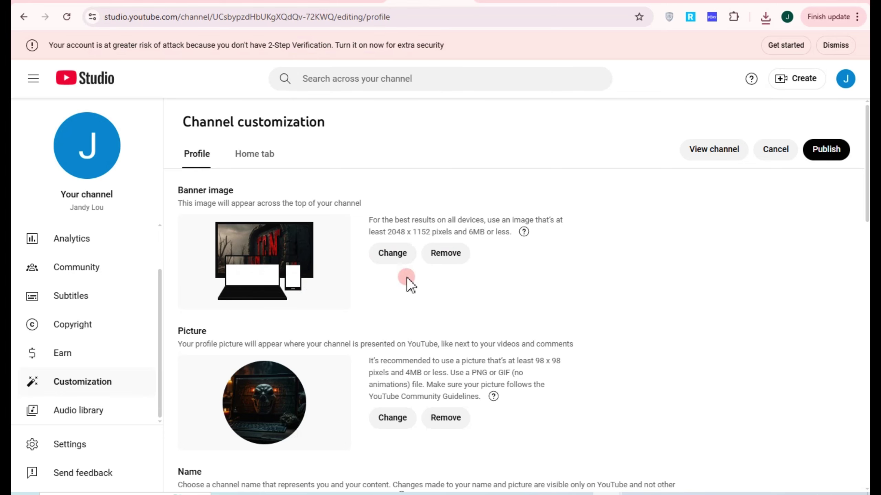
pyautogui.click(825, 157)
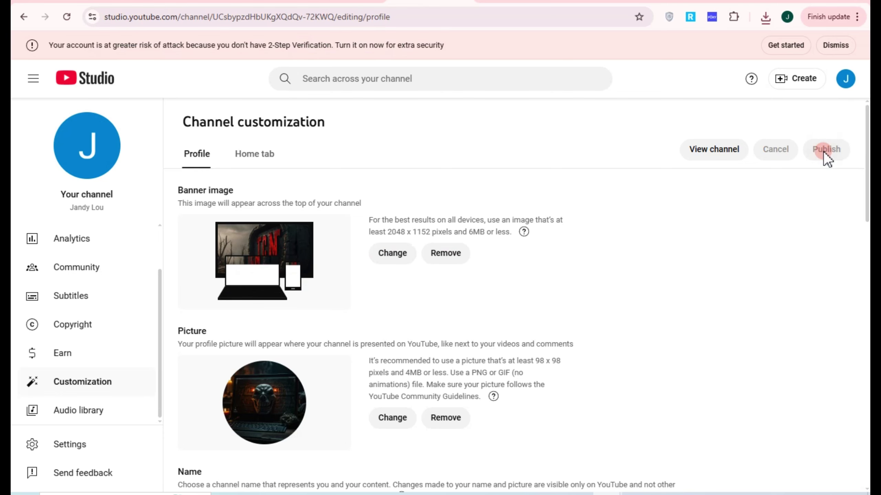
# Switch to ChatGPT, request a "sample script for haunted house stories" and look through the generated script
pyautogui.click(615, 3)
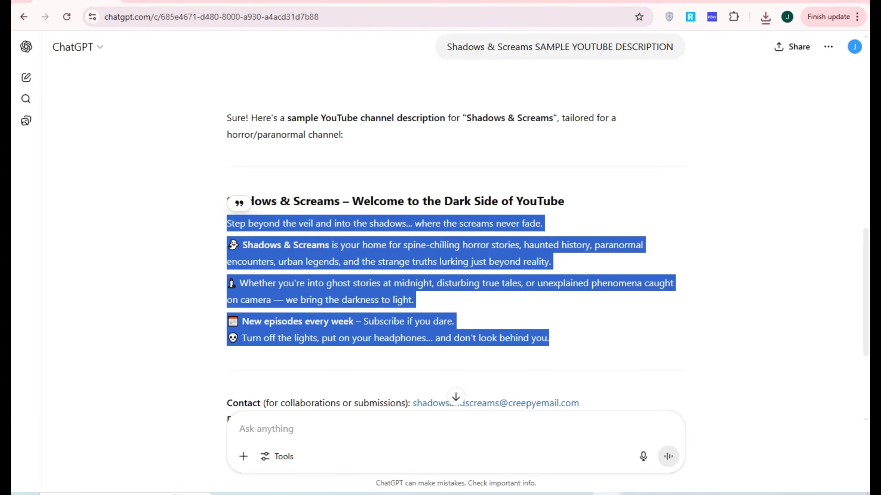
pyautogui.click(338, 429)
pyautogui.write('sample s')
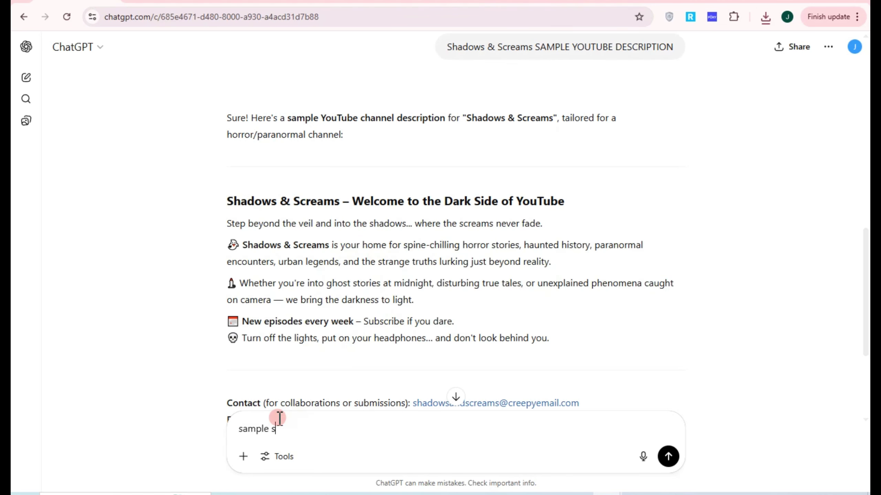
pyautogui.write('cro')
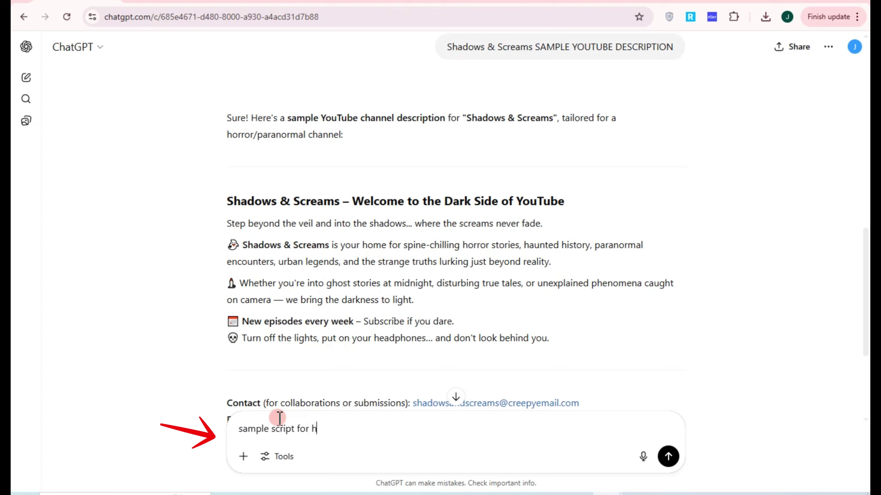
pyautogui.press('BackSpace')
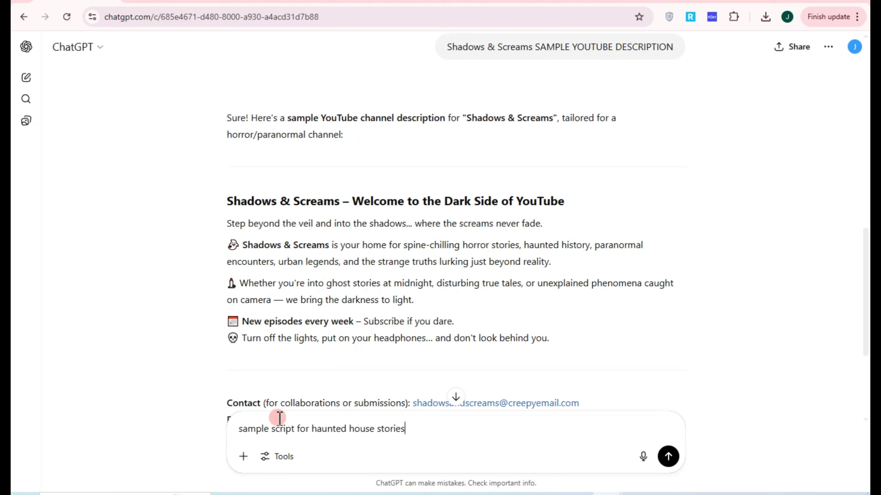
pyautogui.press('Return')
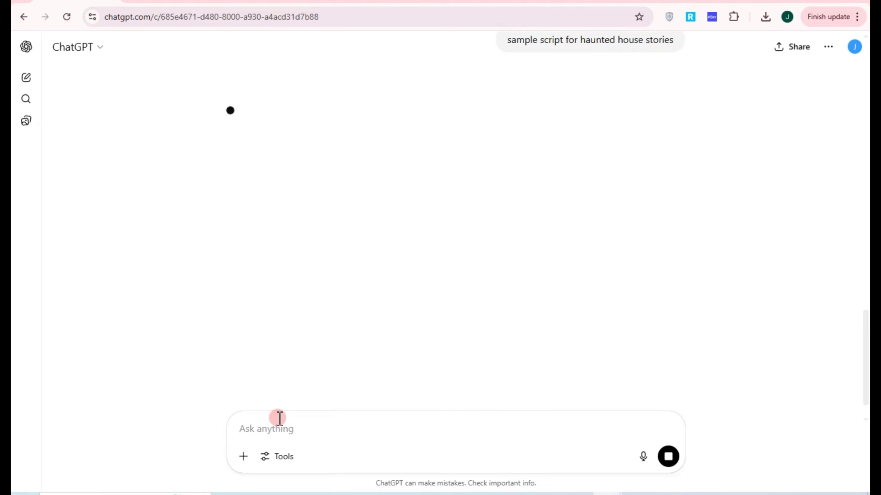
pyautogui.scroll(-2, 314, 185)
pyautogui.scroll(-10, 314, 188)
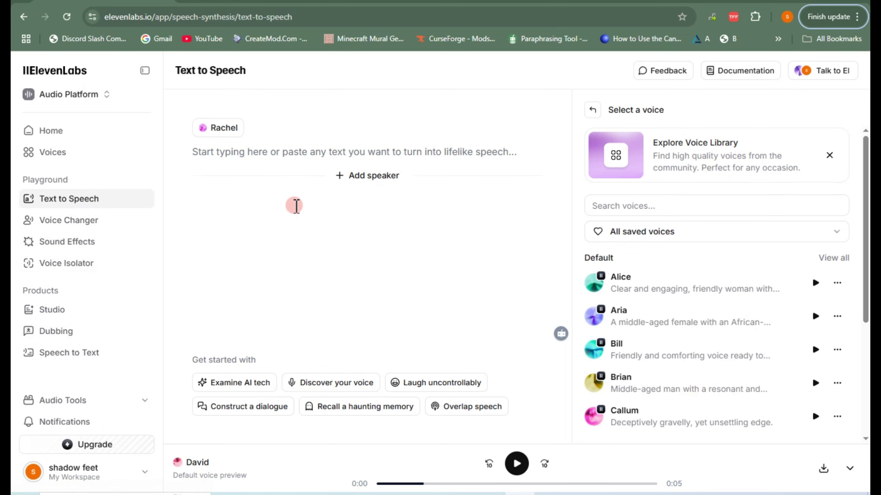
# Search the ElevenLabs Text to Speech voices for "horror voice", then shorten the search to "horror"
pyautogui.click(661, 208)
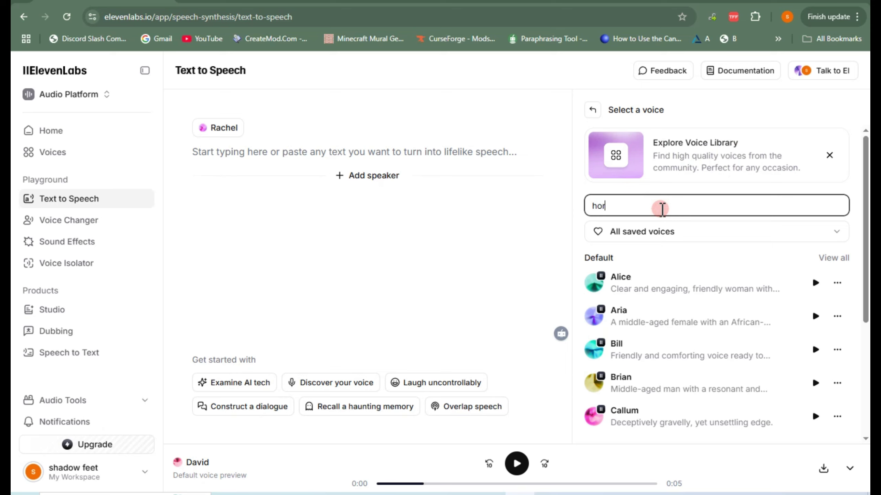
pyautogui.write('i')
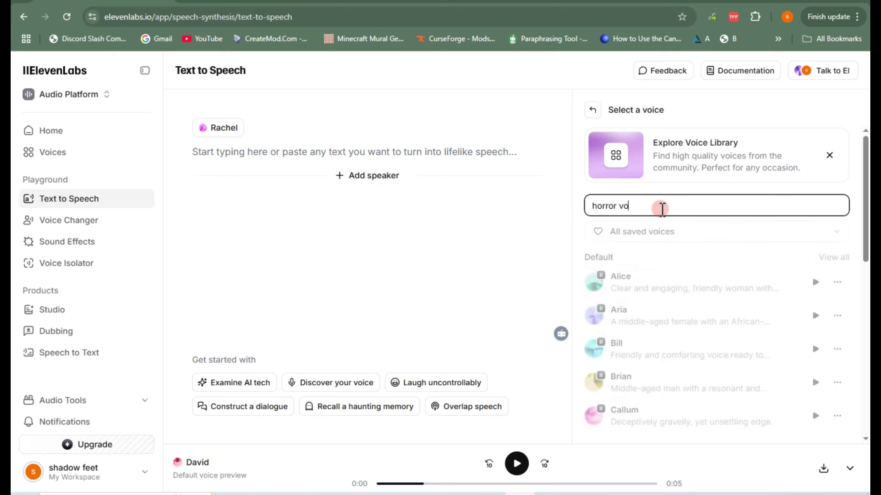
pyautogui.write('ce')
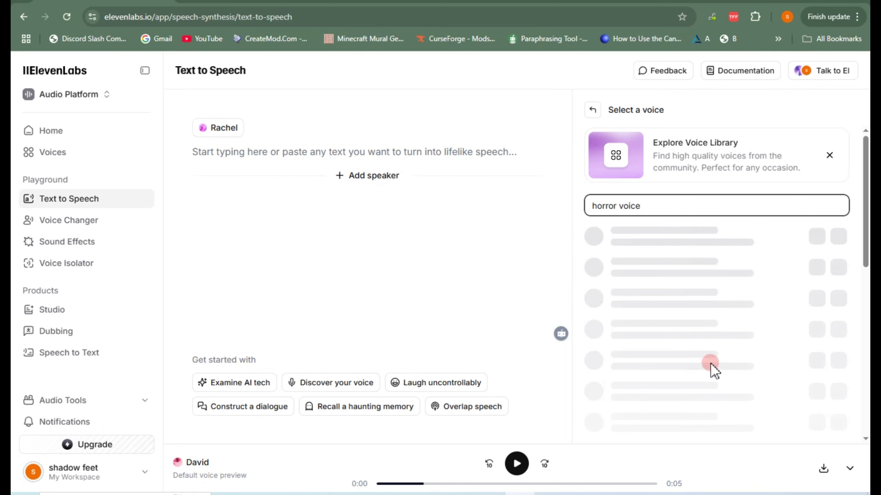
pyautogui.press('BackSpace')
pyautogui.press('BackSpace')
pyautogui.press('BackSpace')
pyautogui.press('BackSpace')
pyautogui.press('BackSpace')
pyautogui.press('BackSpace')
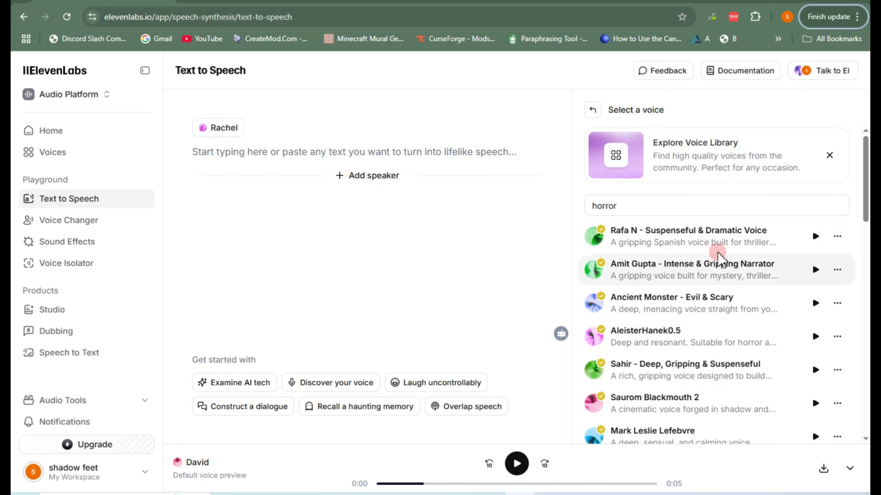
# Copy the "Scene 2 – The Family" narration from the ChatGPT script and paste it into the ElevenLabs speech text
pyautogui.hotkey('alt', 'Tab')
pyautogui.scroll(2, 314, 253)
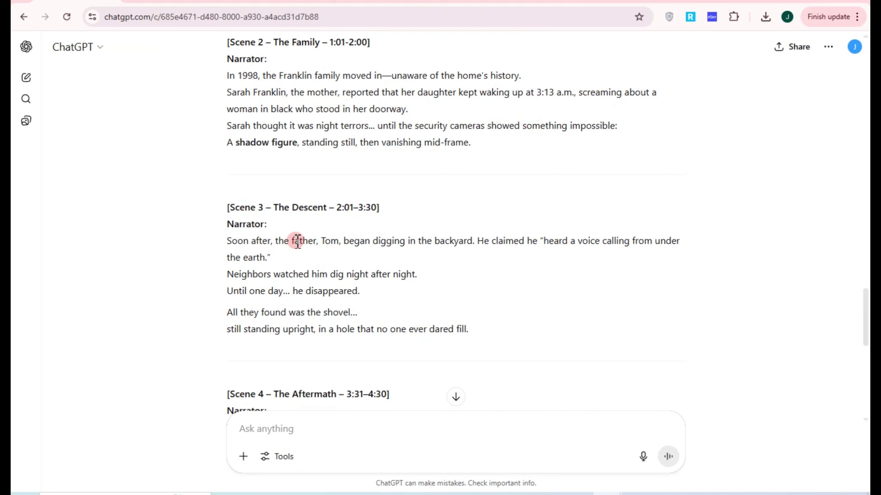
pyautogui.moveTo(229, 77); pyautogui.dragTo(475, 146)
pyautogui.rightClick(351, 119)
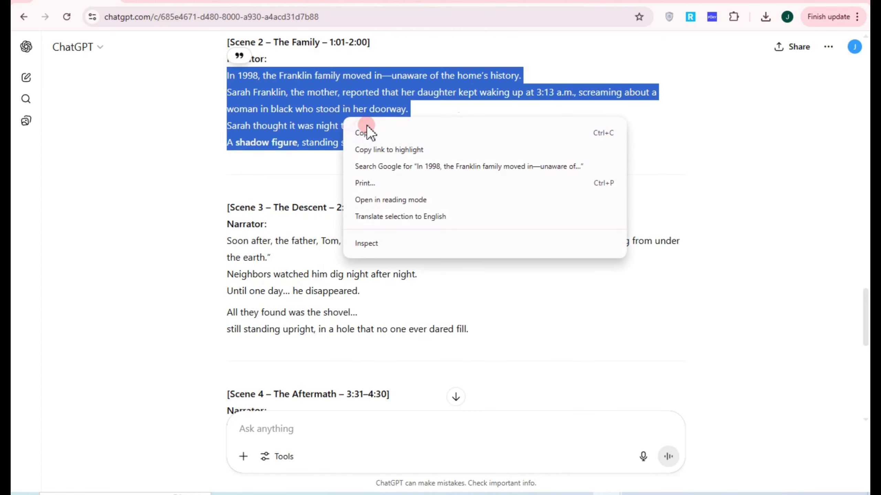
pyautogui.click(366, 135)
pyautogui.hotkey('alt', 'Tab')
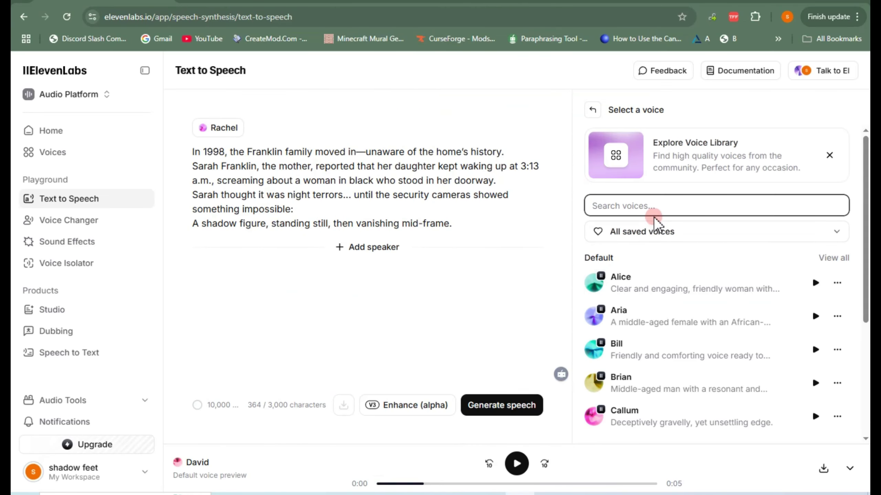
# Search the voices for "horror woman us", preview "Blondie - Suspense Stories" and choose it as the speech voice
pyautogui.write('horror woman us')
pyautogui.click(823, 235)
pyautogui.click(823, 235)
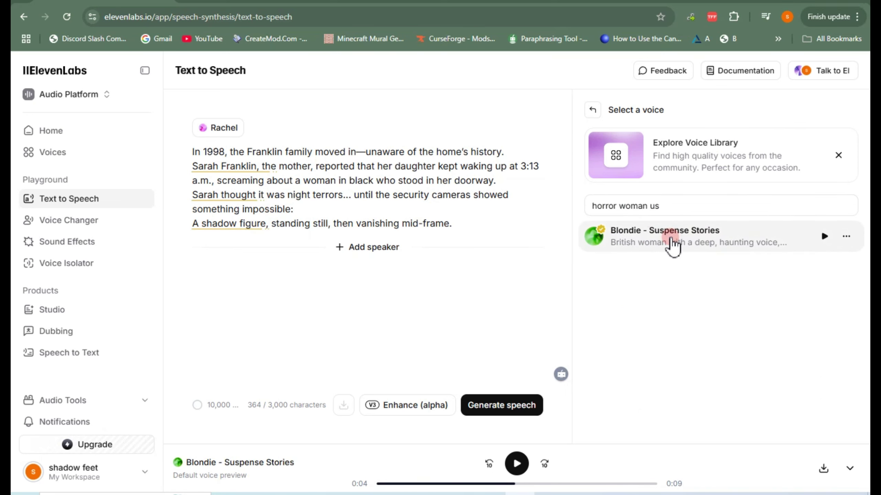
pyautogui.click(672, 243)
pyautogui.click(715, 402)
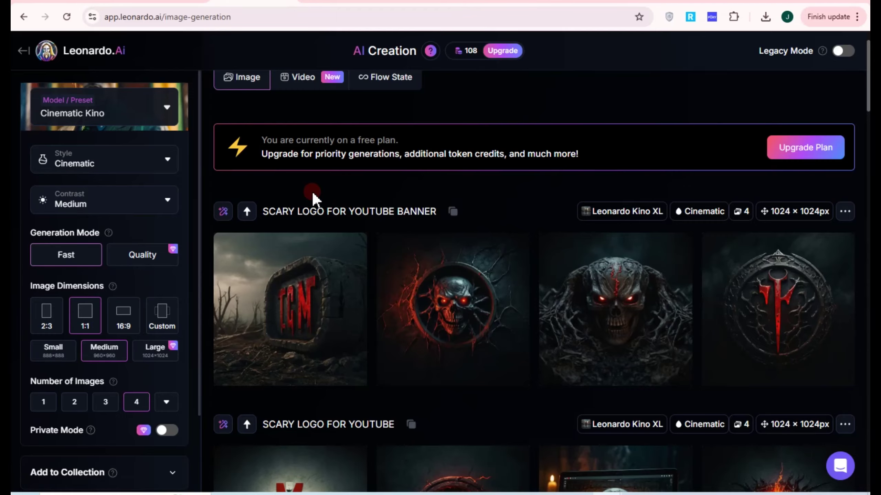
# Copy the narration's opening up to "3:13 a.m." from ElevenLabs and use it as the image prompt in Leonardo.Ai
pyautogui.scroll(2, 368, 203)
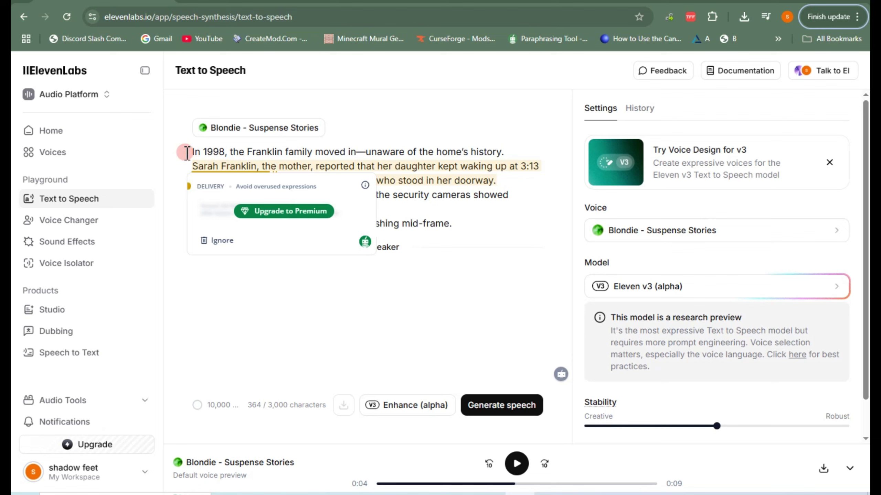
pyautogui.moveTo(190, 152); pyautogui.dragTo(212, 182)
pyautogui.rightClick(212, 168)
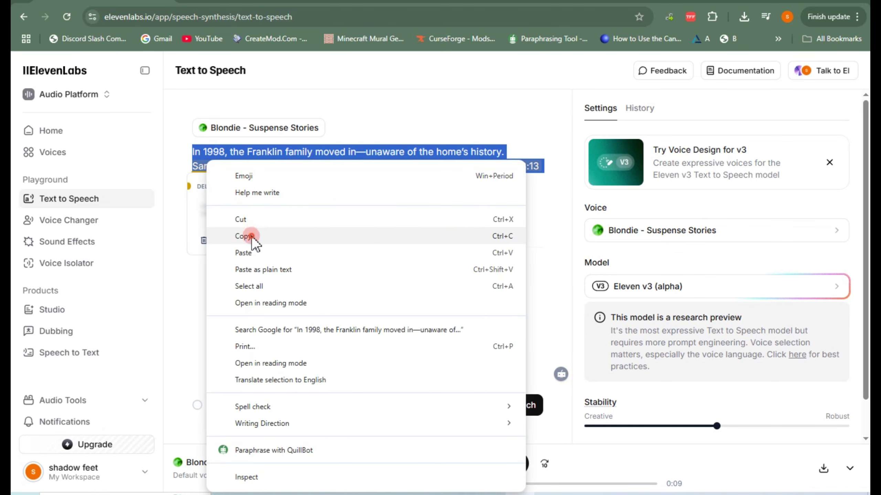
pyautogui.click(247, 236)
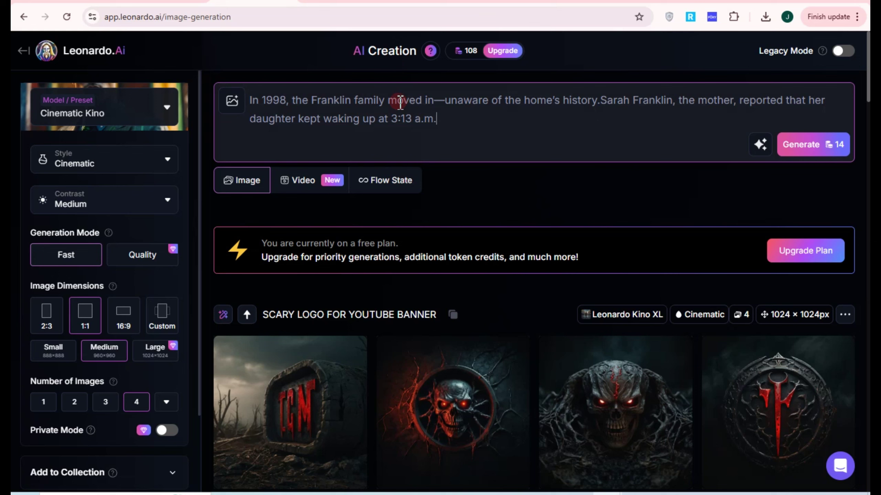
# Generate images from the current Leonardo.Ai prompt, then copy the ElevenLabs narration from "screaming about a woman in black" through "something impossible:" for the next prompt
pyautogui.click(824, 152)
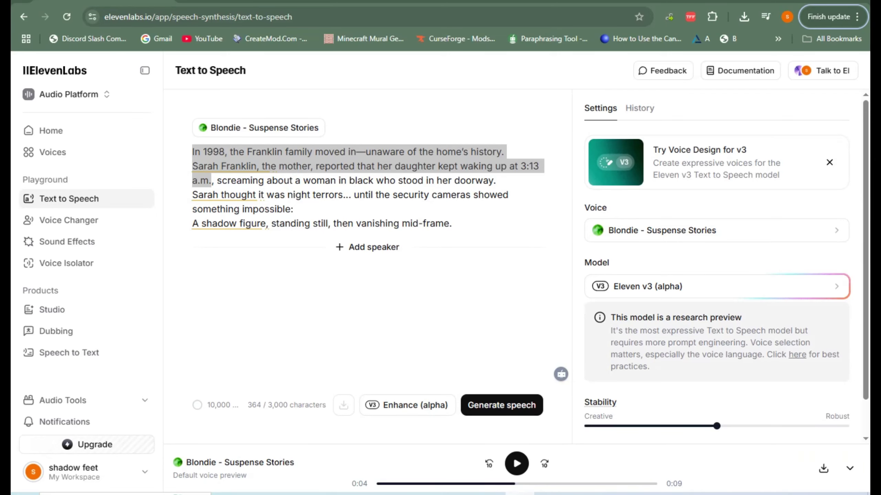
pyautogui.moveTo(215, 180); pyautogui.dragTo(317, 207)
pyautogui.rightClick(281, 190)
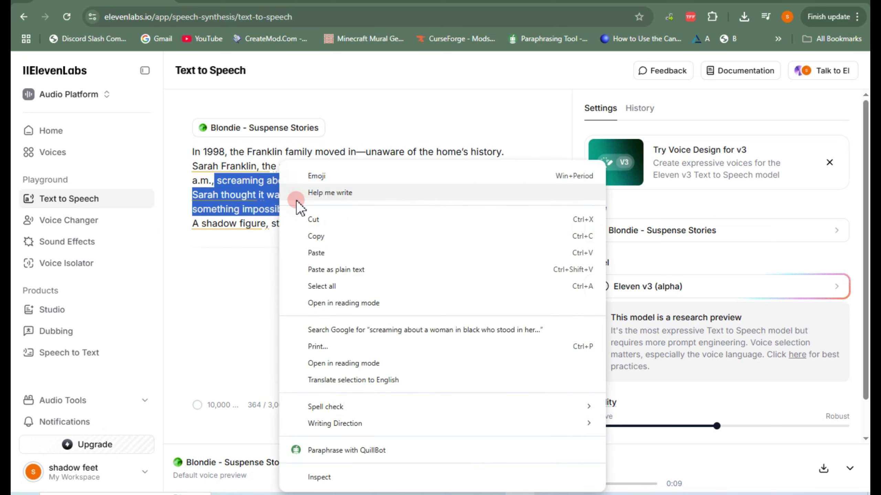
pyautogui.click(332, 240)
pyautogui.moveTo(608, 493)
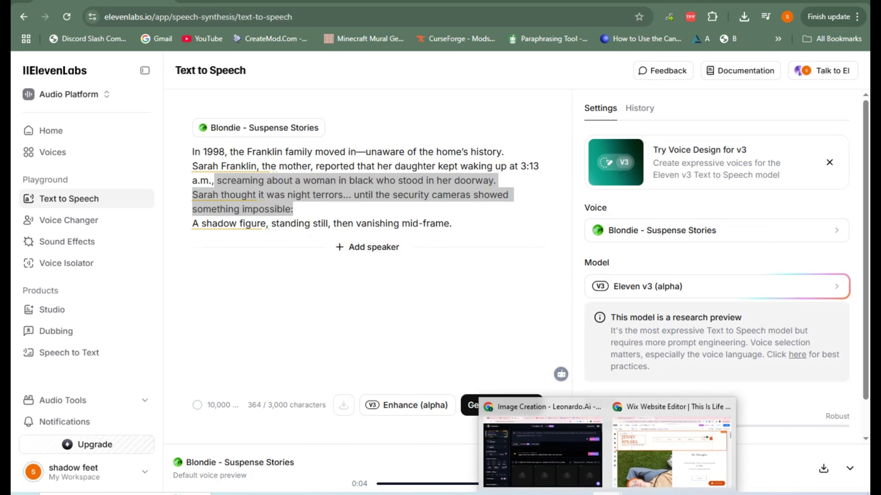
pyautogui.click(534, 458)
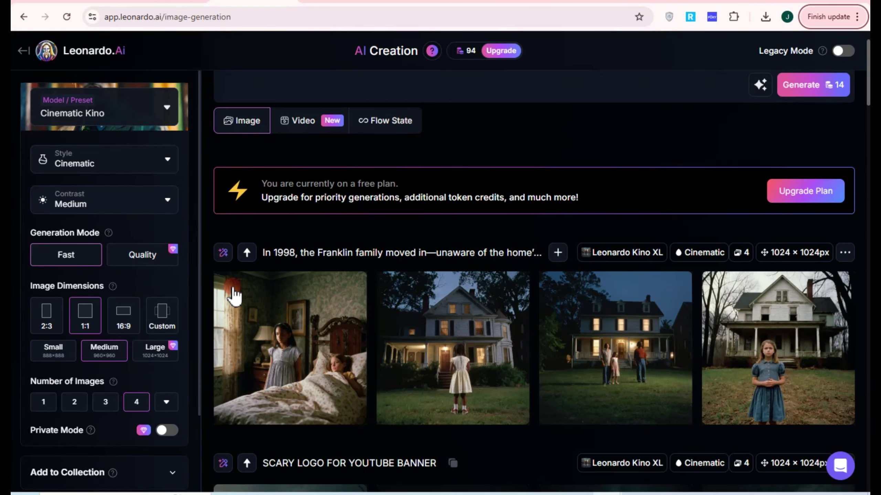
# Download all four generated images of the 1998 haunted house scene from Leonardo.Ai
pyautogui.scroll(-2, 443, 343)
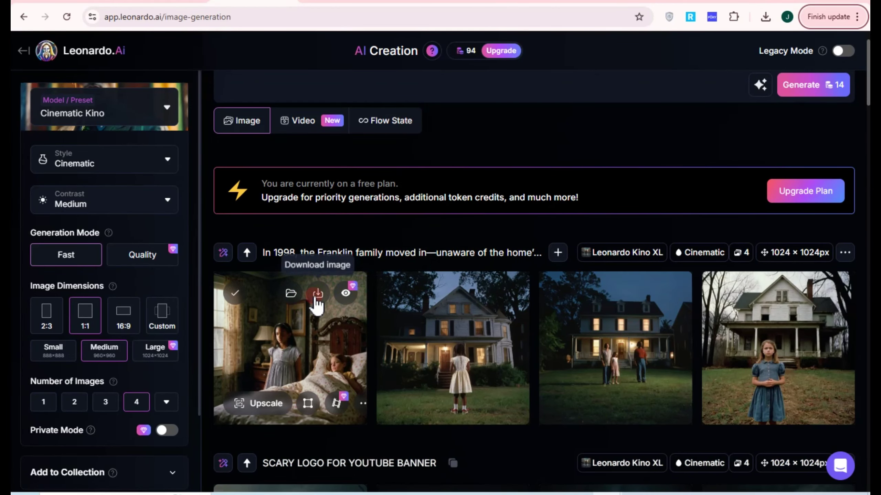
pyautogui.click(480, 294)
pyautogui.click(642, 295)
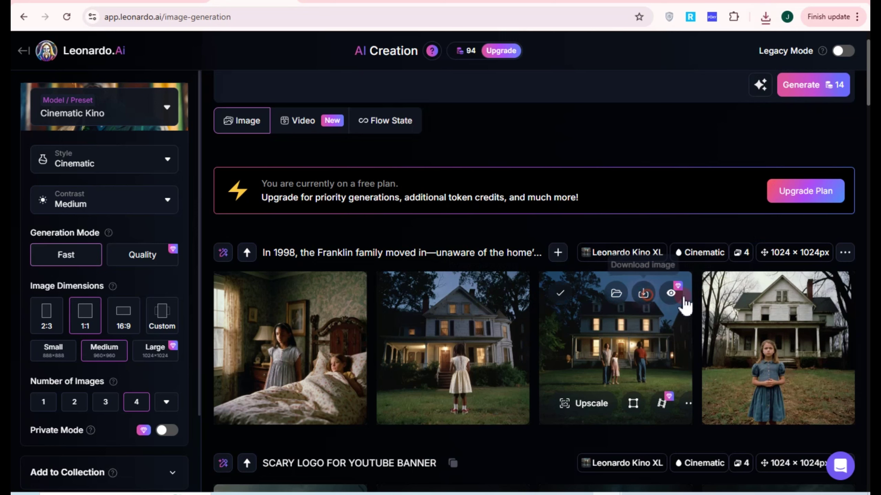
pyautogui.click(804, 295)
# Use the copied "screaming about a woman in black" narration as the new image prompt, generate the images and download them
pyautogui.scroll(2, 804, 302)
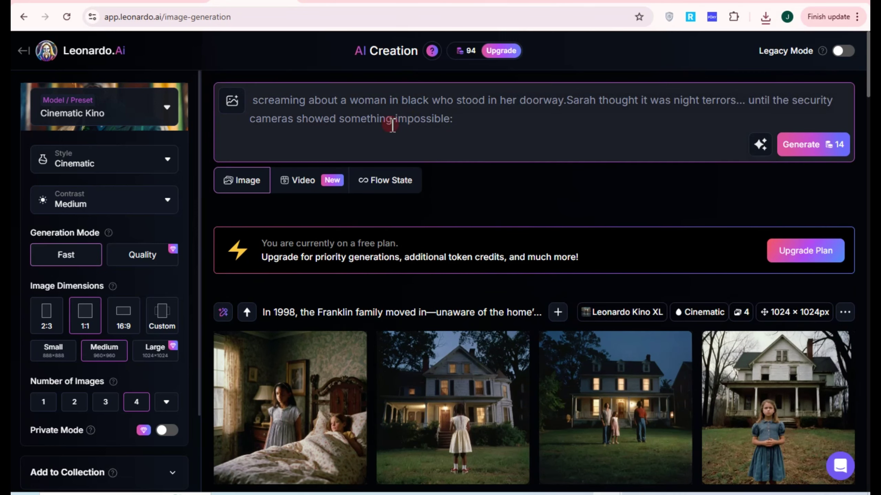
pyautogui.click(817, 146)
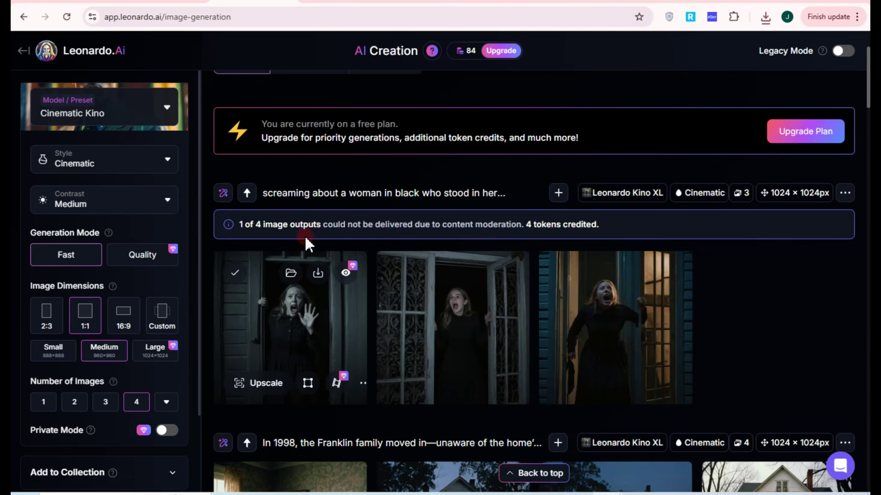
pyautogui.click(481, 275)
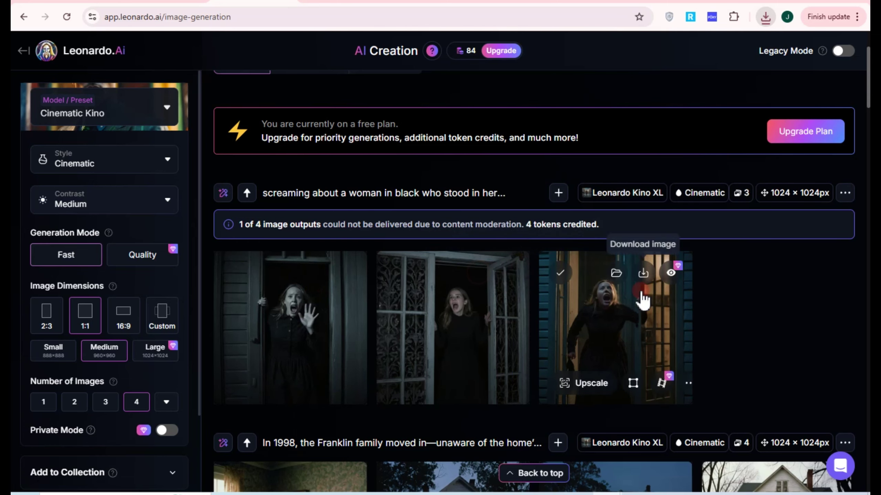
pyautogui.click(642, 274)
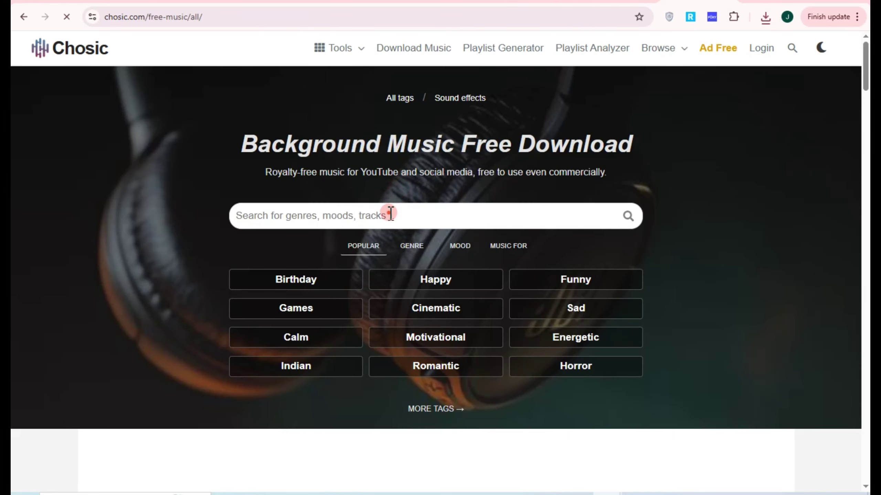
# Search Chosic's free background music for horror and open the suggested "Horror" category
pyautogui.click(390, 213)
pyautogui.write('horro')
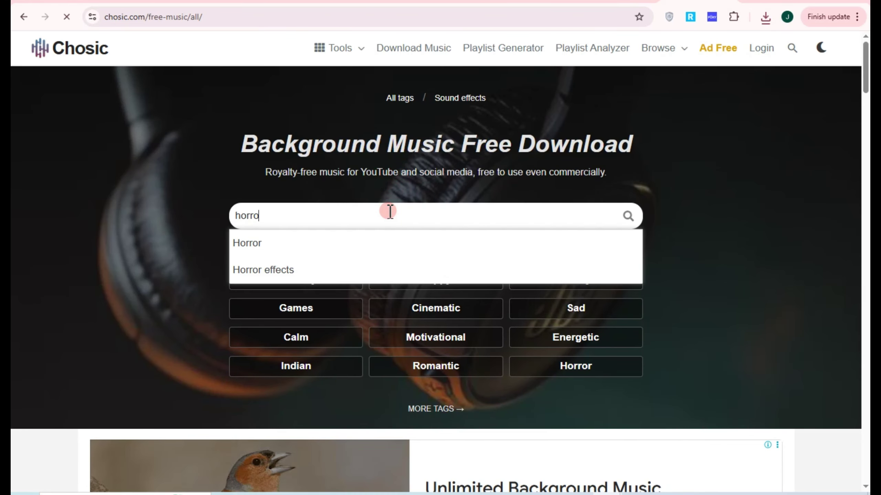
pyautogui.click(248, 249)
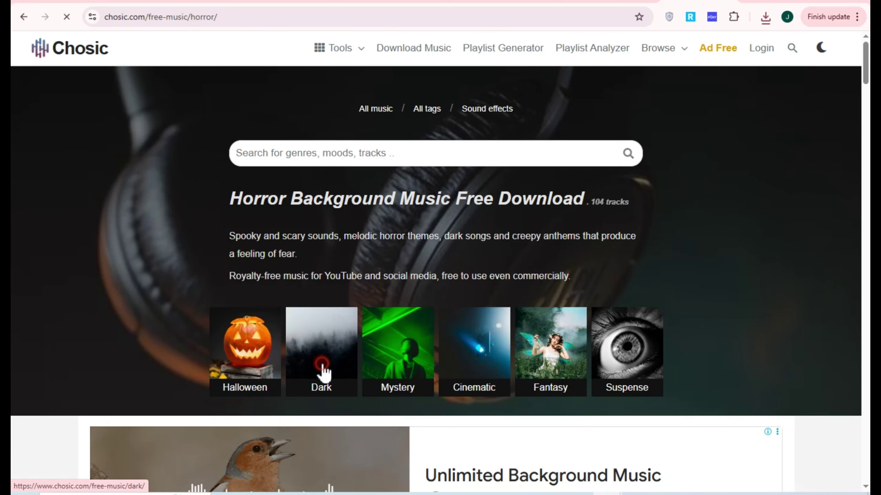
# Find the track "Incantation" among the horror music and download it
pyautogui.scroll(-10, 249, 312)
pyautogui.scroll(-6, 207, 331)
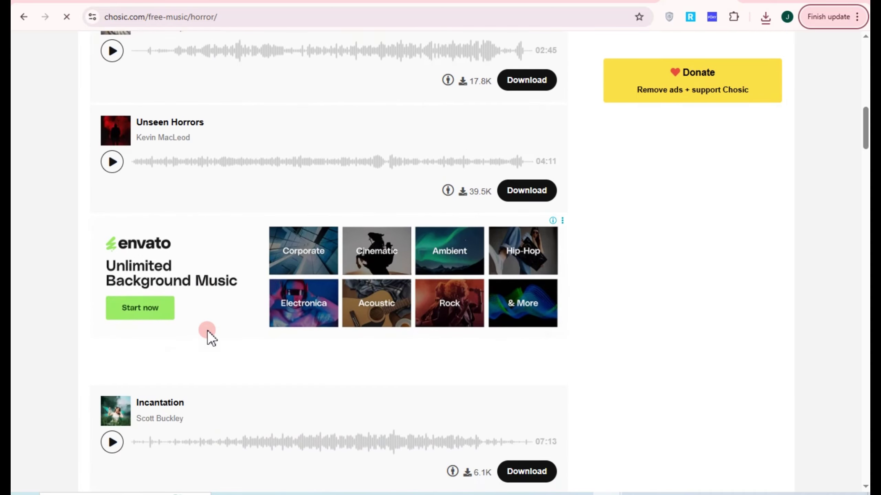
pyautogui.click(207, 333)
pyautogui.click(357, 331)
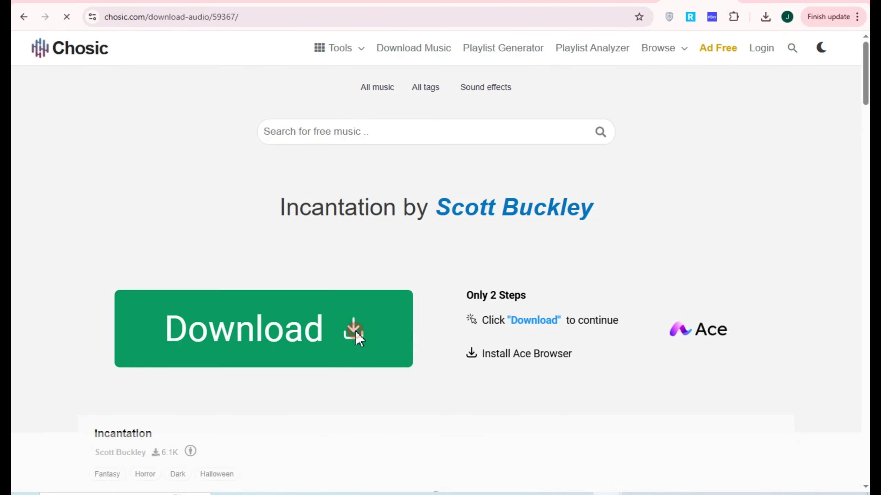
pyautogui.click(440, 372)
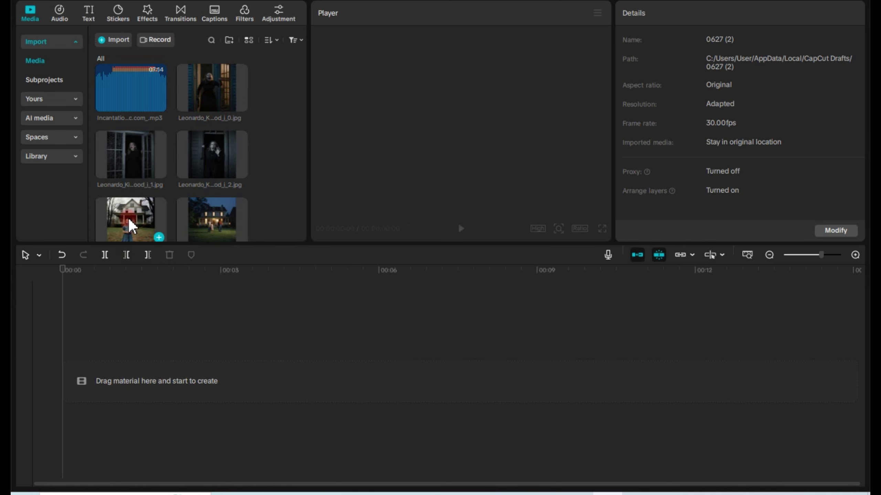
# In CapCut, add the house images to the timeline, starting with the girl before the white house, and place the Incantation music underneath from the start
pyautogui.moveTo(130, 228); pyautogui.dragTo(104, 383)
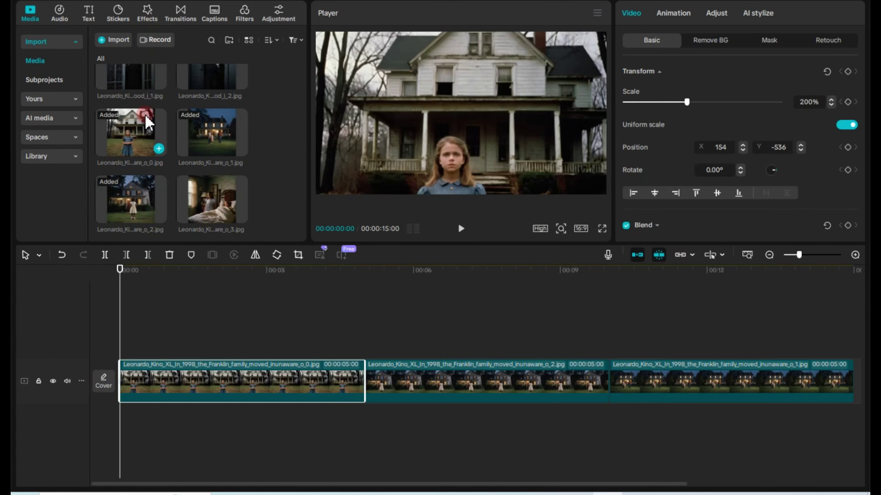
pyautogui.scroll(3, 149, 123)
pyautogui.moveTo(131, 103); pyautogui.dragTo(120, 461)
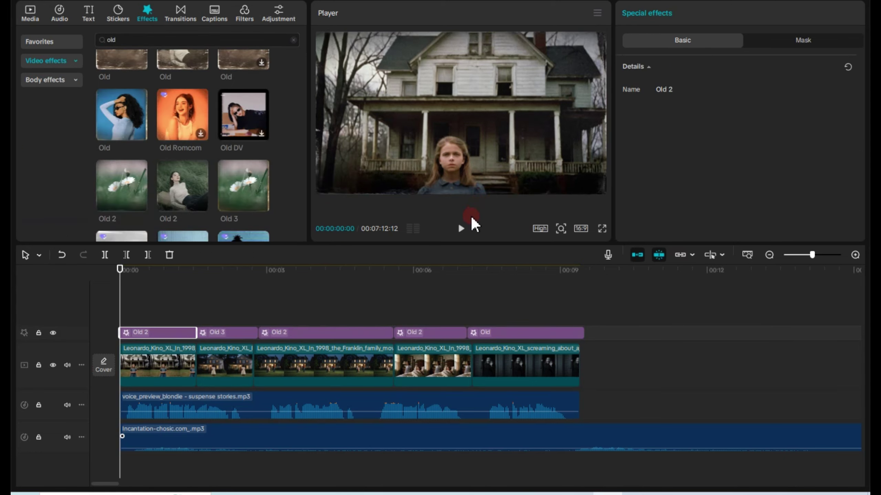
# Play back the edited sequence to check the images, old-film effects, voiceover and music together
pyautogui.click(461, 228)
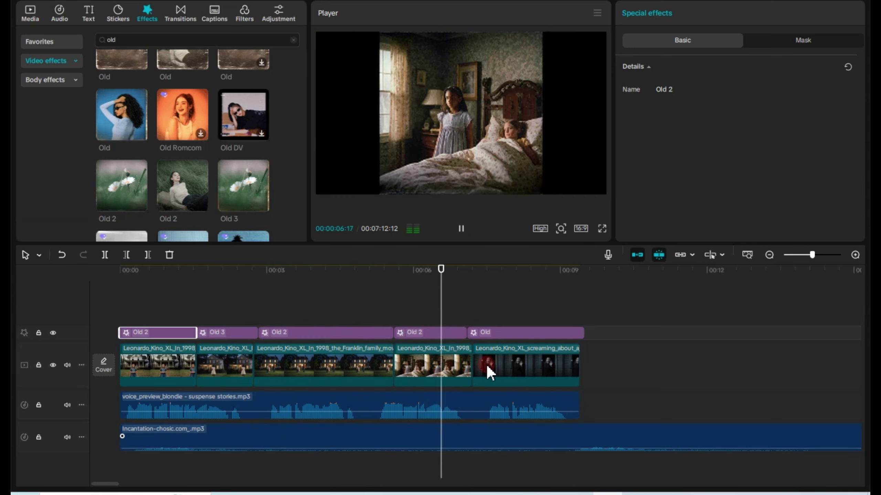
pyautogui.click(376, 302)
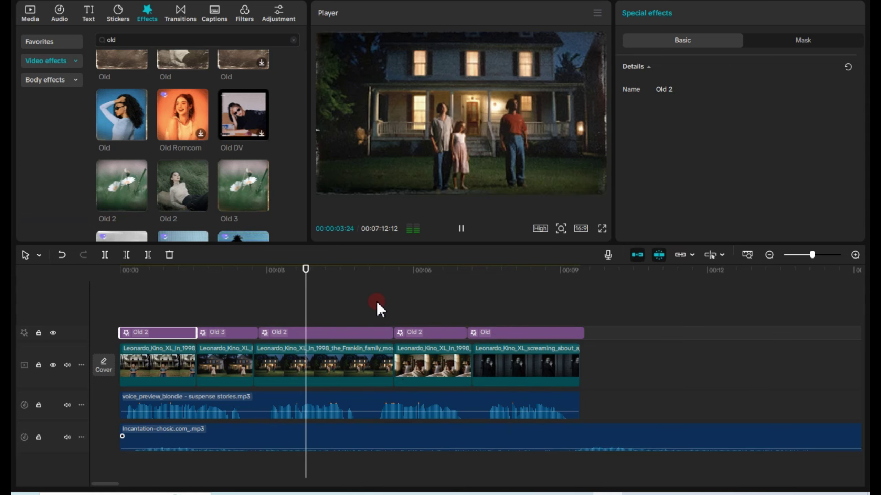